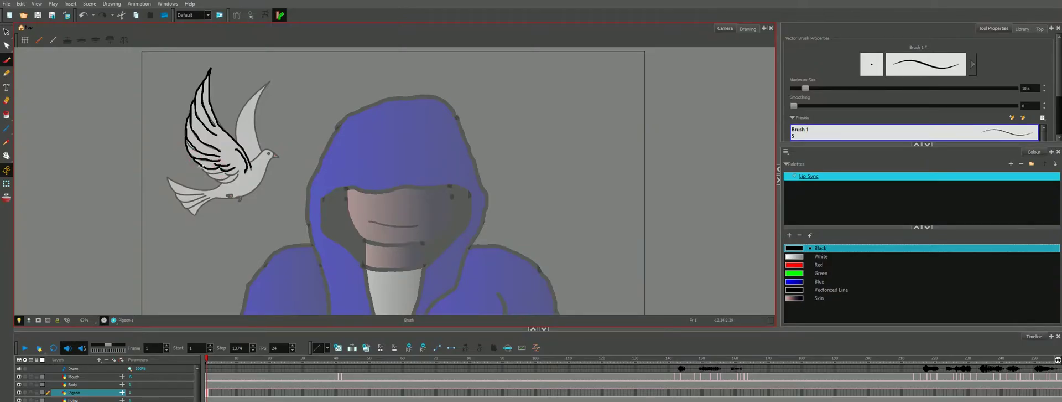
Finish tracing the dove's lower feathers, tail, belly, head and second wing in black, and delete the reference image layer
left_click_drag(201, 164, 205, 172)
mouse_move(227, 173)
left_mouse_down()
mouse_move(237, 172)
mouse_move(201, 189)
mouse_move(169, 177)
mouse_move(201, 194)
mouse_move(176, 196)
left_mouse_up()
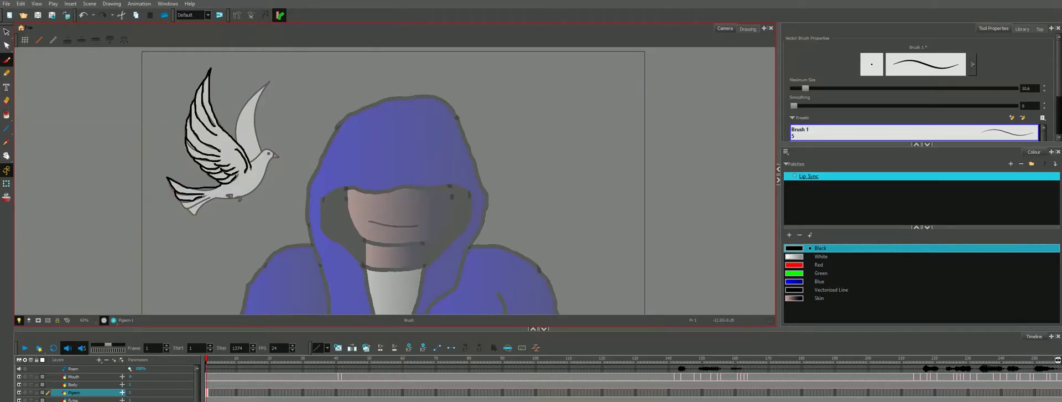
mouse_move(184, 199)
left_mouse_down()
mouse_move(184, 205)
mouse_move(195, 212)
mouse_move(263, 179)
left_mouse_up()
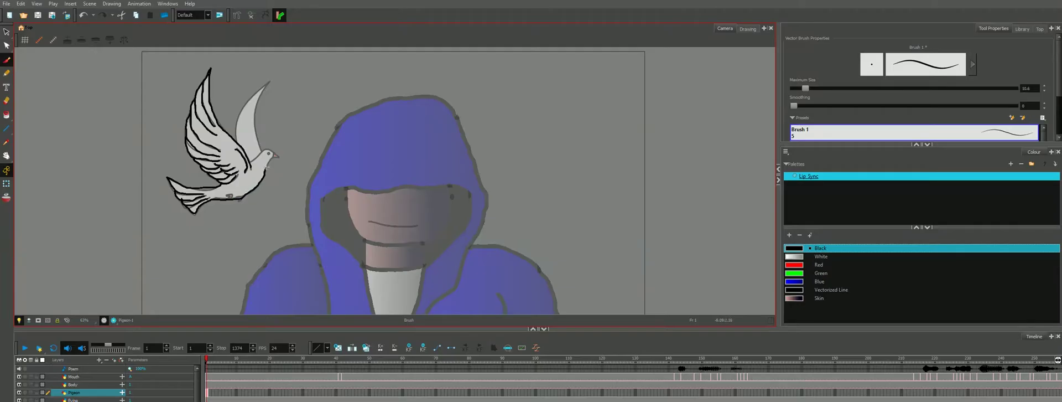
left_click_drag(274, 155, 262, 153)
left_click_drag(266, 85, 256, 134)
mouse_move(268, 83)
left_mouse_down()
mouse_move(239, 113)
mouse_move(237, 141)
left_mouse_up()
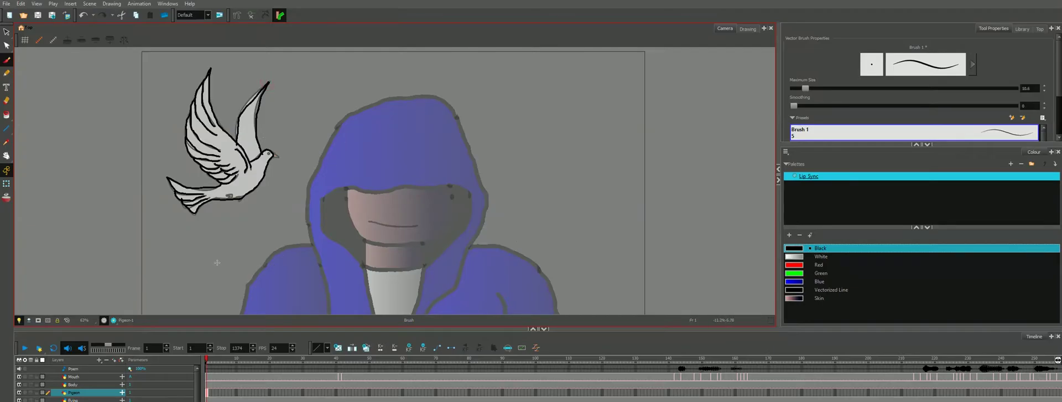
right_click(85, 398)
left_click(107, 288)
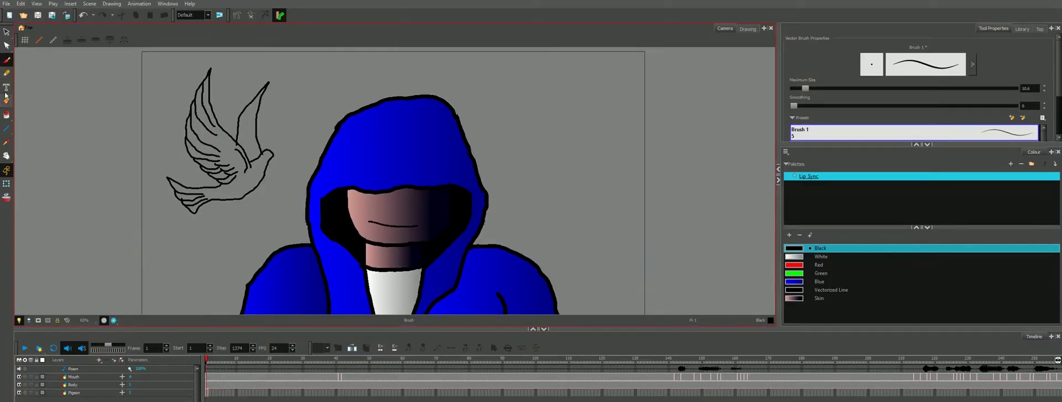
Draw the bird's pointed beak on the Pigeon layer with the Line tool at a reduced line size
left_click(7, 128)
scroll(272, 158, "up", 2)
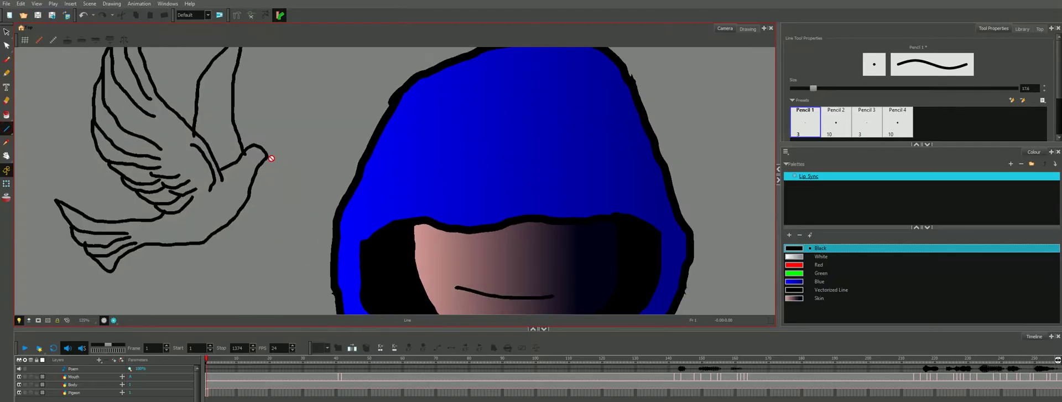
scroll(271, 158, "up", 2)
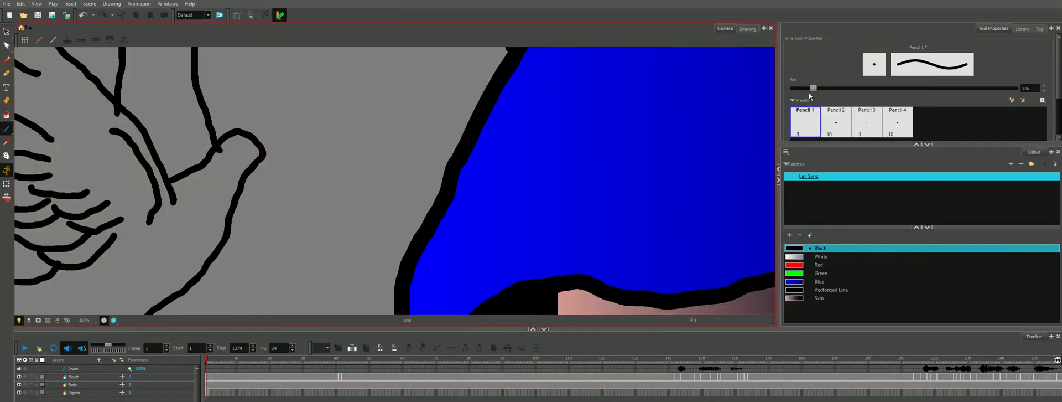
left_click_drag(810, 88, 809, 88)
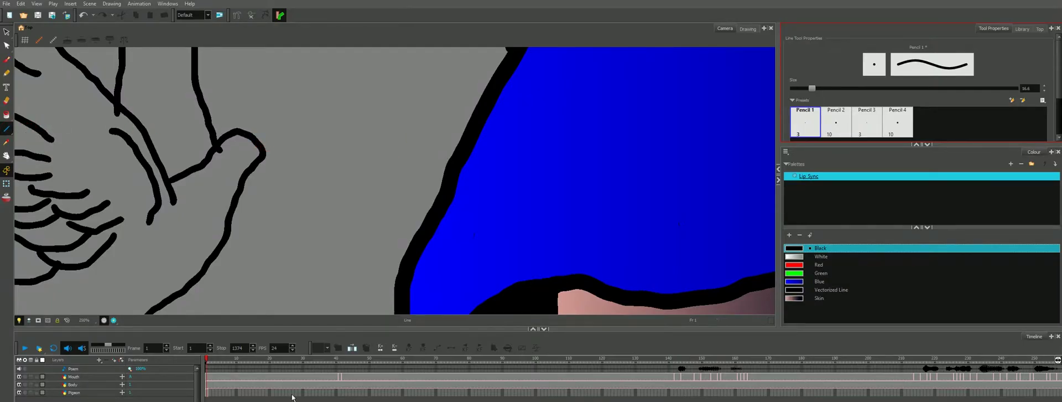
left_click(206, 392)
left_click_drag(260, 146, 291, 153)
key("ctrl+z")
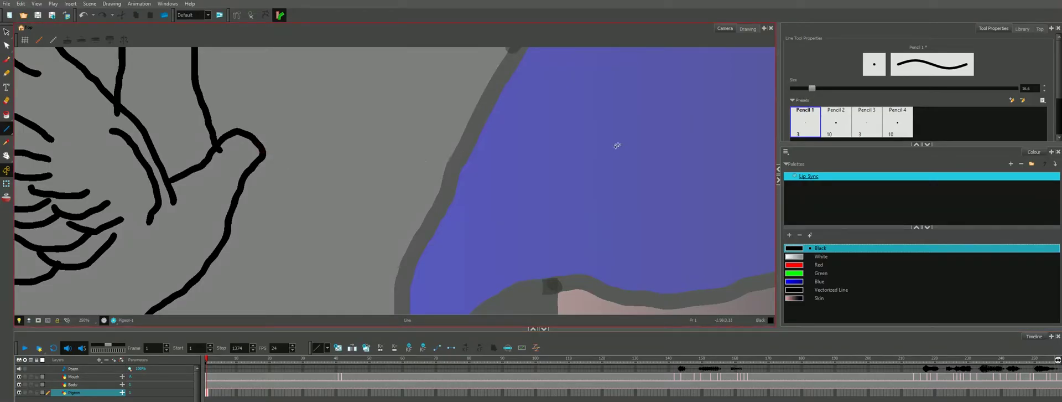
left_click_drag(812, 88, 802, 88)
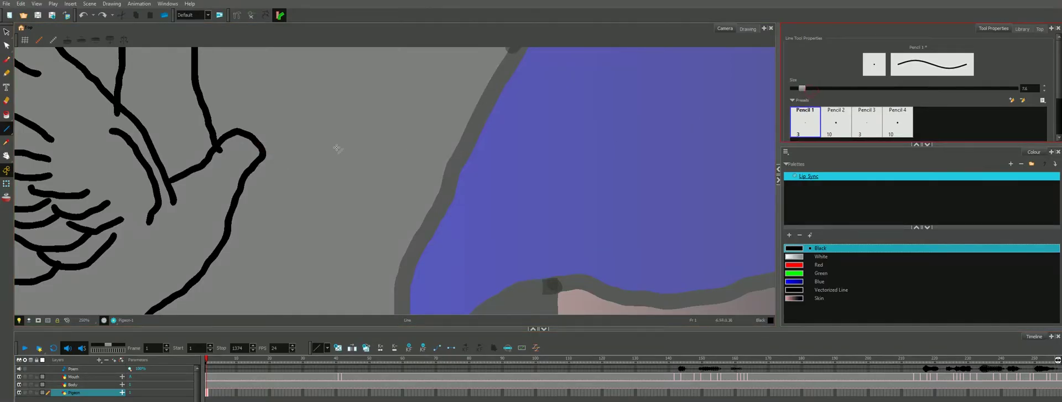
mouse_move(261, 145)
left_mouse_down()
mouse_move(293, 168)
mouse_move(255, 170)
left_mouse_up()
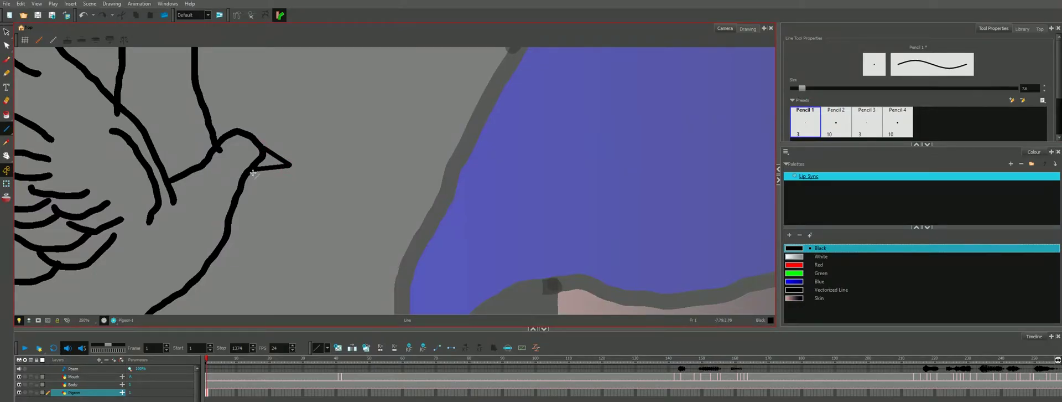
Draw the bird's small foot under its belly with the Polyline tool
scroll(253, 191, "down", 3)
scroll(188, 256, "up", 2)
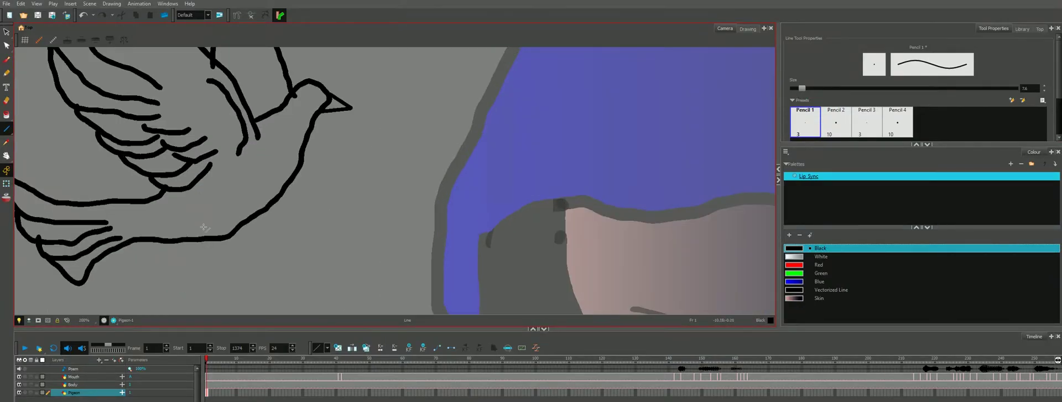
left_click(8, 131)
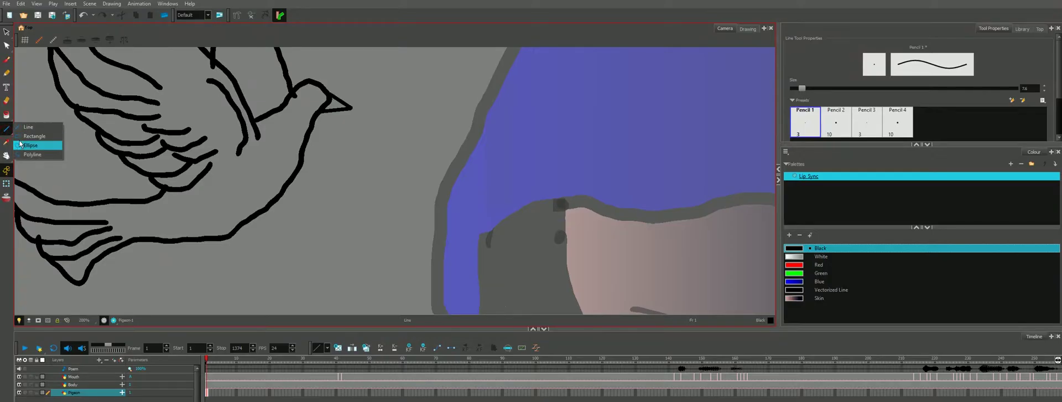
left_click_drag(22, 146, 31, 155)
left_click(208, 229)
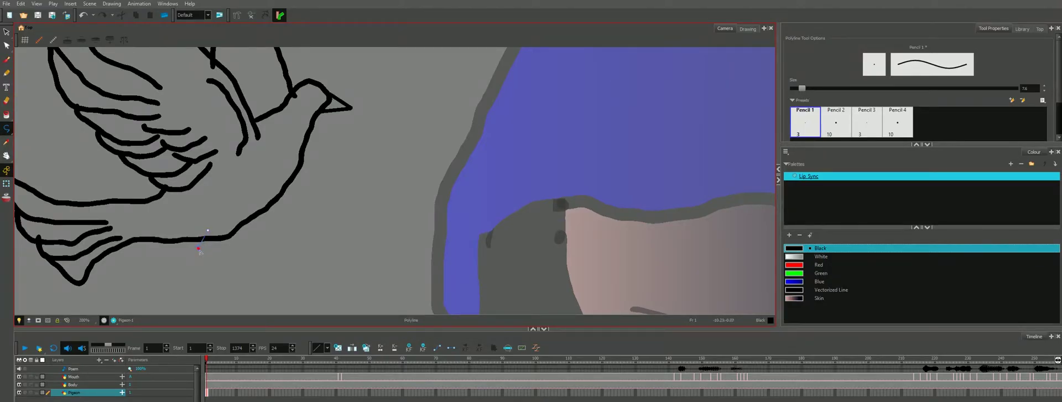
left_click_drag(205, 260, 203, 258)
left_click_drag(228, 255, 224, 254)
left_click(207, 231)
left_click_drag(209, 226, 208, 227)
key("alt+s")
mouse_move(227, 230)
left_mouse_down()
mouse_move(190, 226)
mouse_move(261, 267)
mouse_move(195, 217)
left_mouse_up()
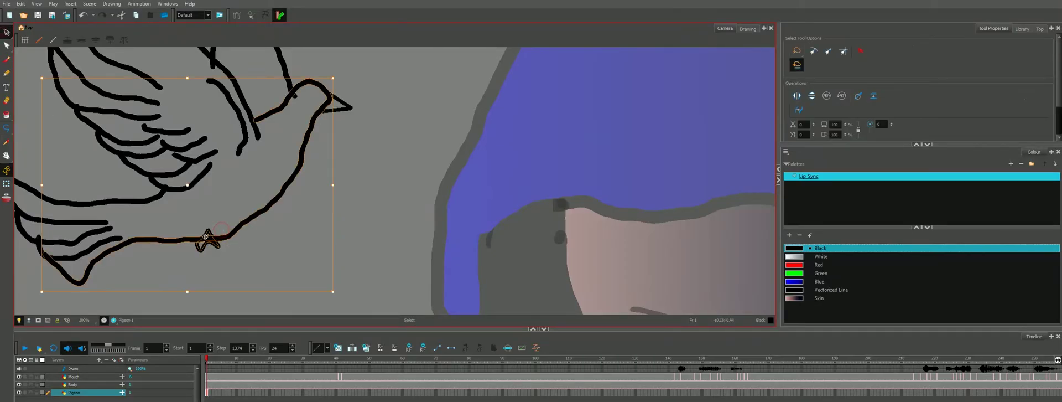
left_click(238, 296)
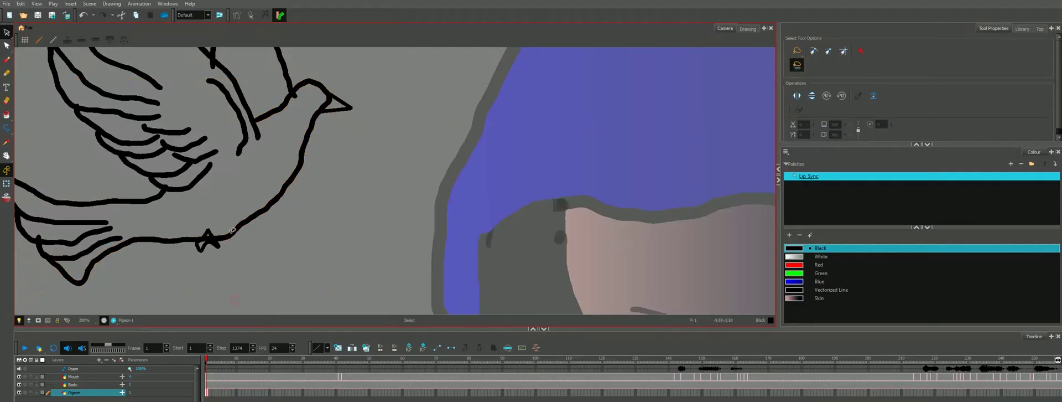
Erase the body line crossing the inside of the foot, using a smaller eraser size
left_click(6, 100)
left_click(208, 237)
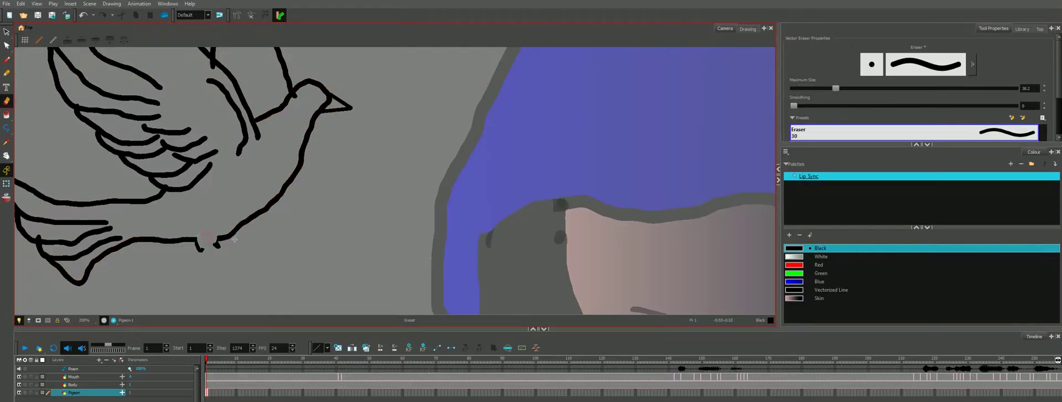
key("ctrl+z")
left_click_drag(837, 88, 804, 89)
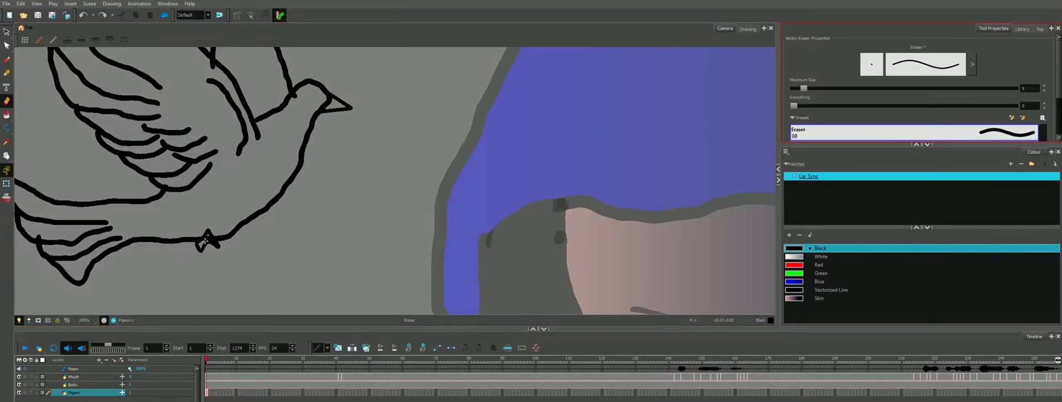
left_click_drag(212, 241, 214, 242)
key("ctrl+z")
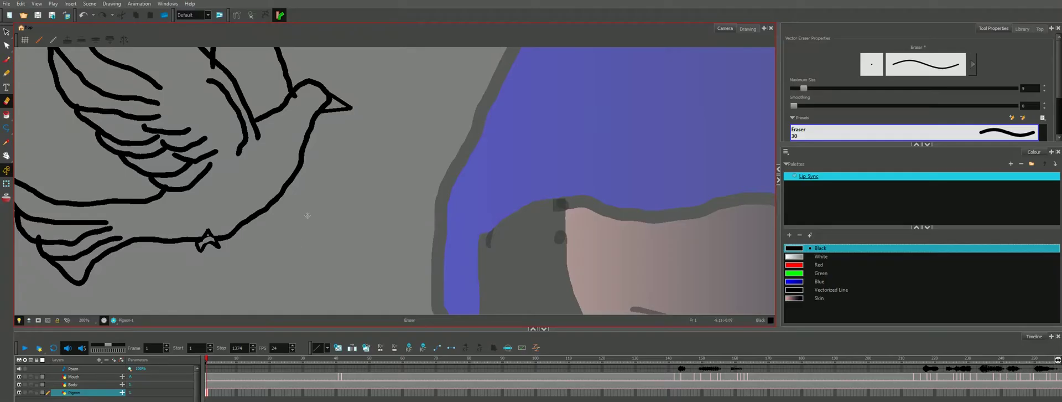
scroll(307, 215, "down", 3)
scroll(256, 132, "up", 4)
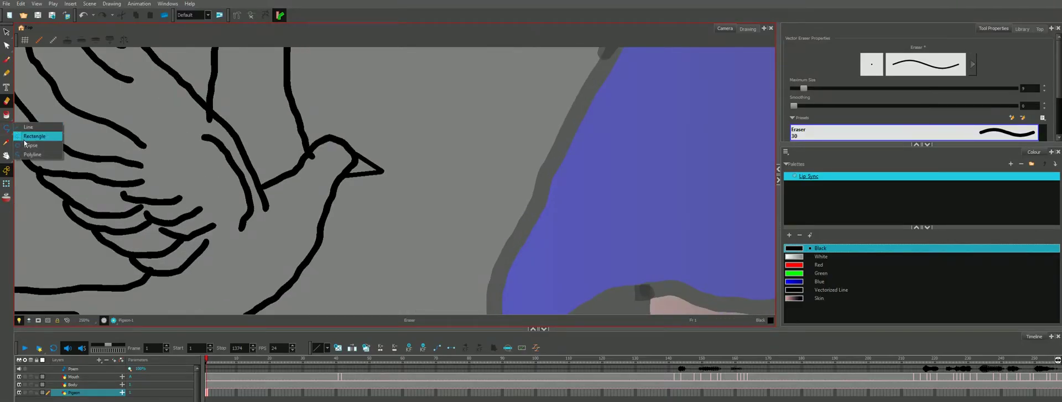
left_click(7, 129)
left_click_drag(331, 148, 339, 157)
left_click(7, 32)
key("ctrl+z")
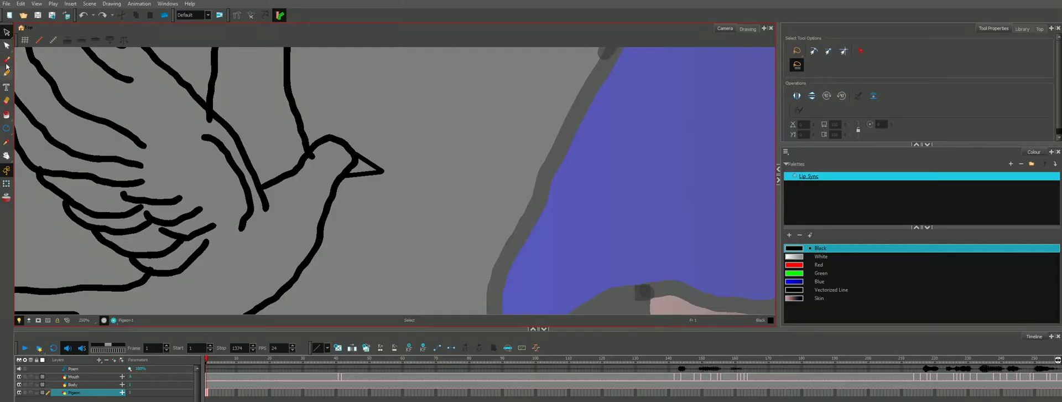
Draw the bird's eye as a small circle on the head with the Ellipse tool and a much thinner line
left_click(6, 128)
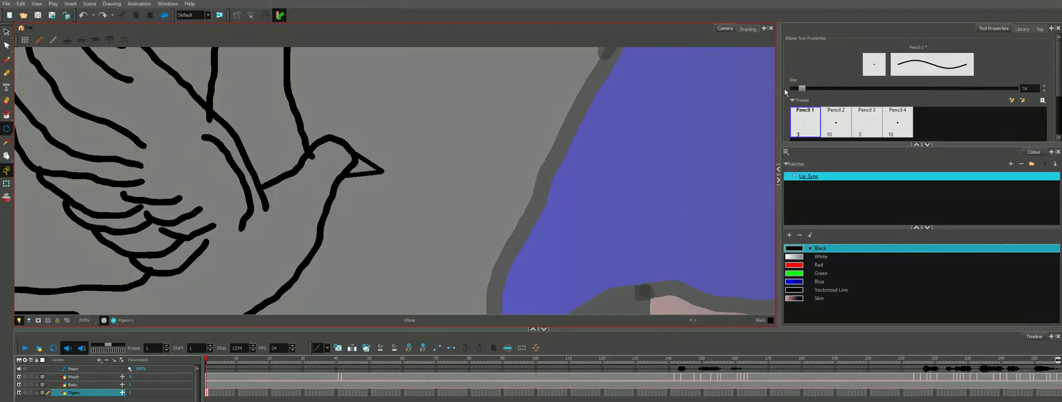
left_click_drag(802, 89, 796, 90)
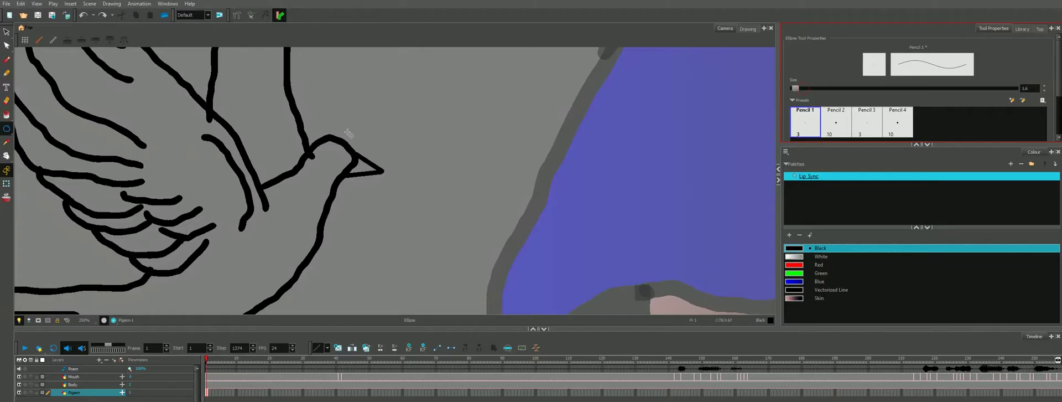
mouse_move(339, 151)
left_mouse_down()
mouse_move(322, 173)
mouse_move(330, 162)
left_mouse_up()
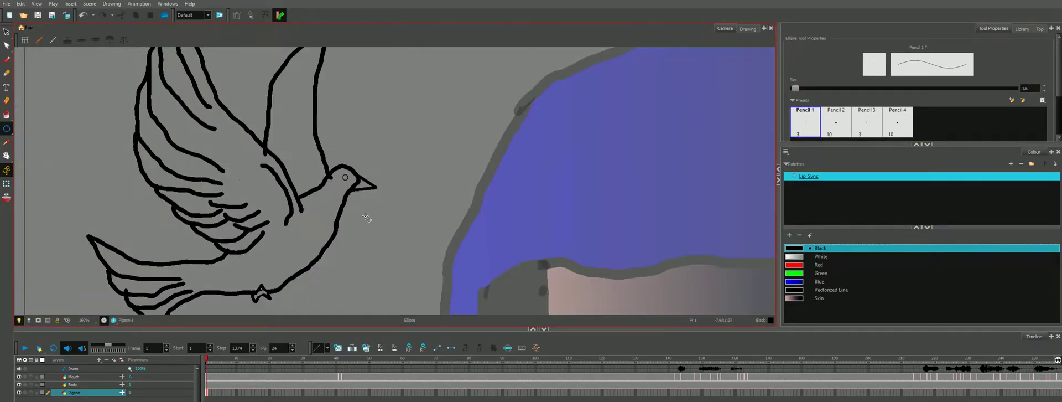
scroll(359, 221, "down", 2)
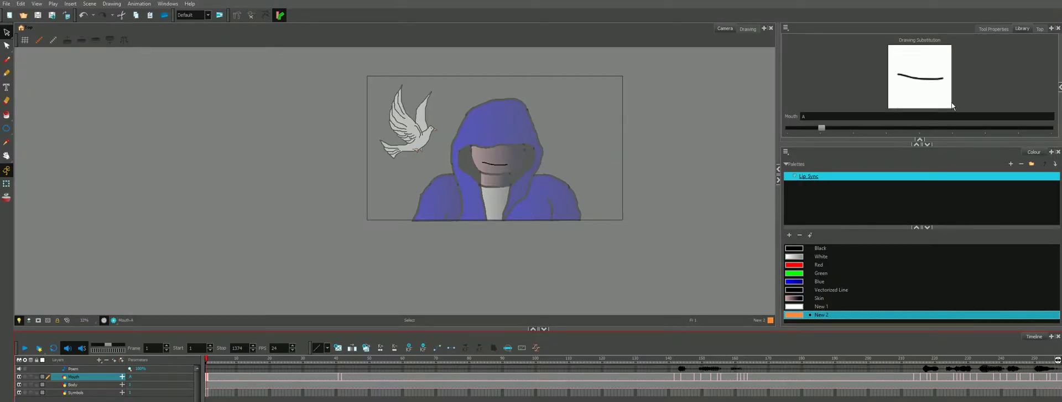
Map the lip-sync of the Poem sound layer onto the Mouth layer, keeping the listed A to X drawing mapping
mouse_move(823, 127)
left_mouse_down()
mouse_move(1026, 132)
mouse_move(812, 128)
left_mouse_up()
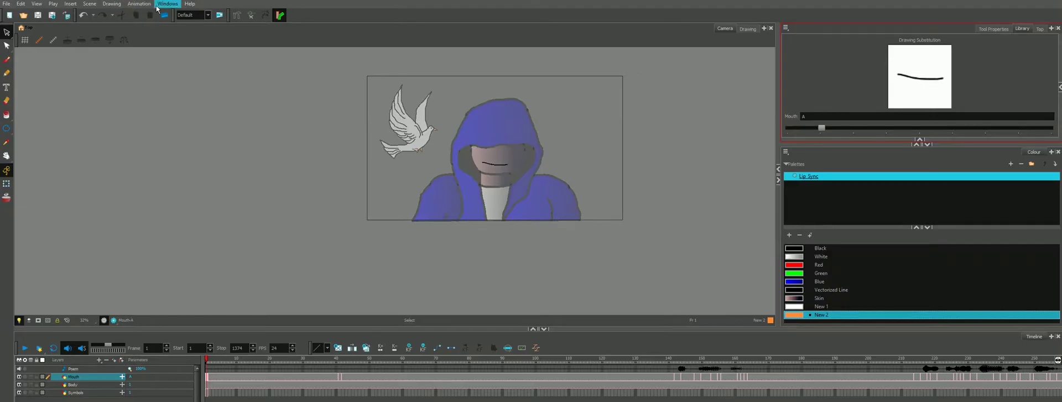
left_click(140, 7)
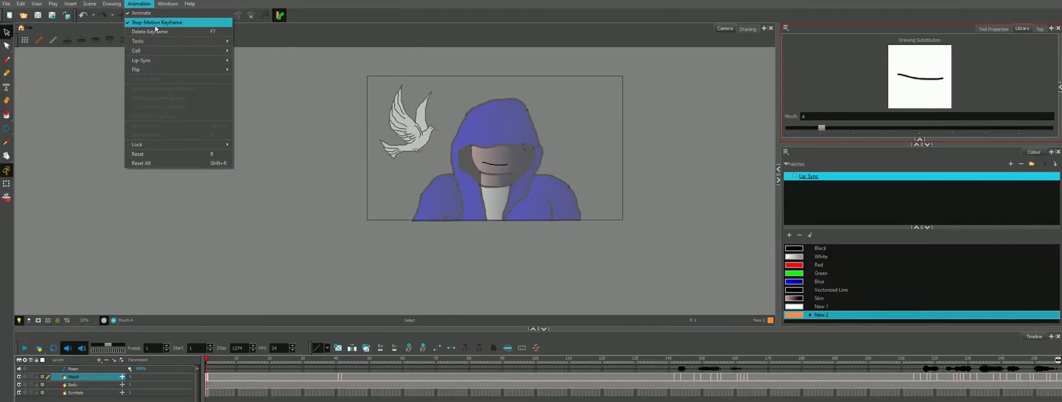
left_click(207, 367)
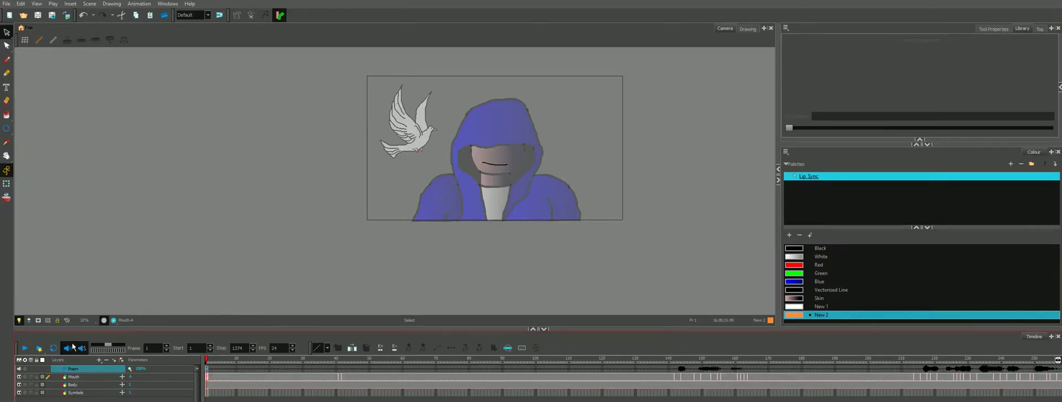
left_click(139, 4)
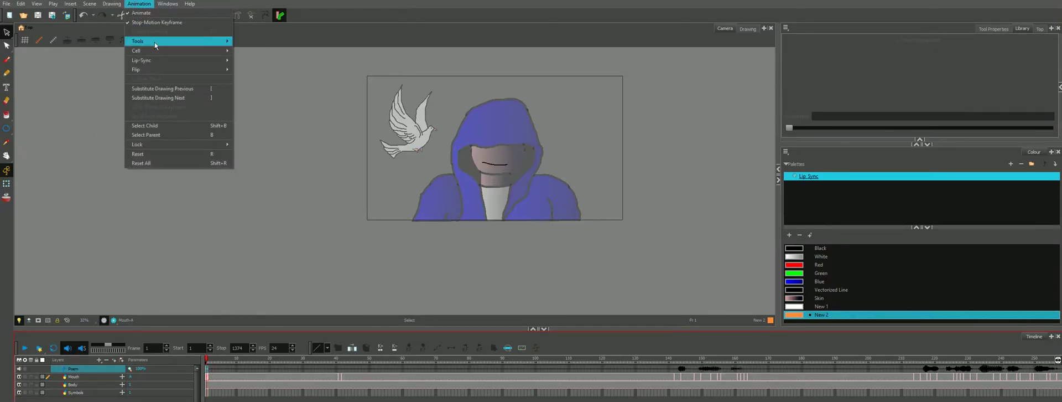
mouse_move(161, 58)
left_click(255, 69)
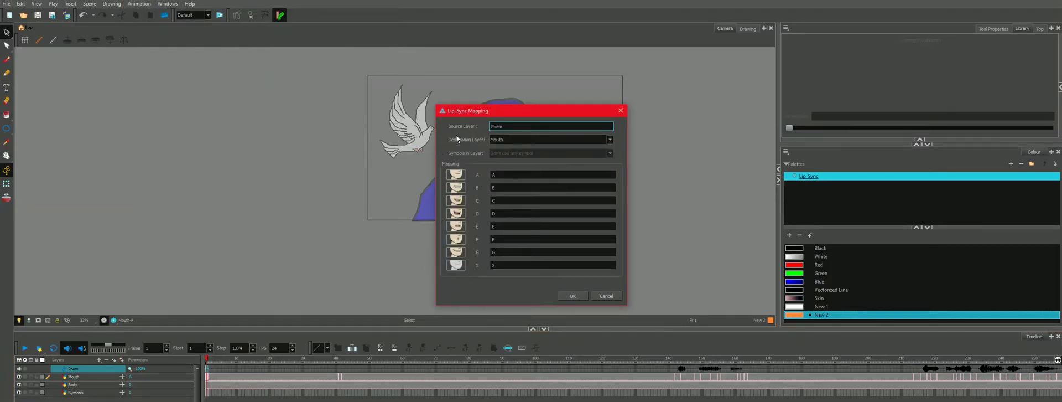
left_click(580, 297)
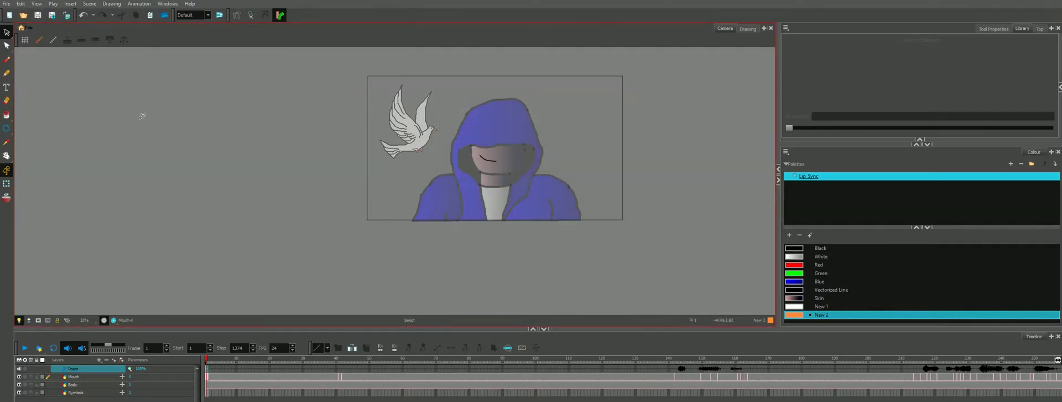
left_click(139, 4)
mouse_move(160, 69)
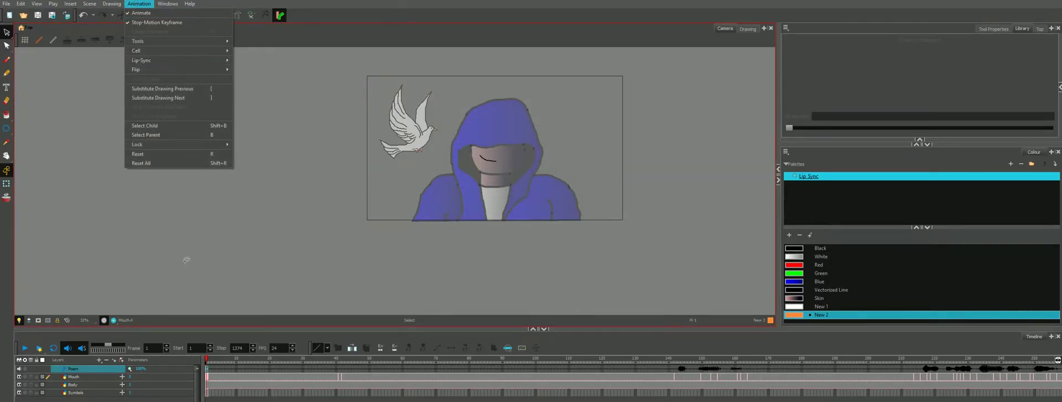
left_click(209, 366)
left_click(139, 3)
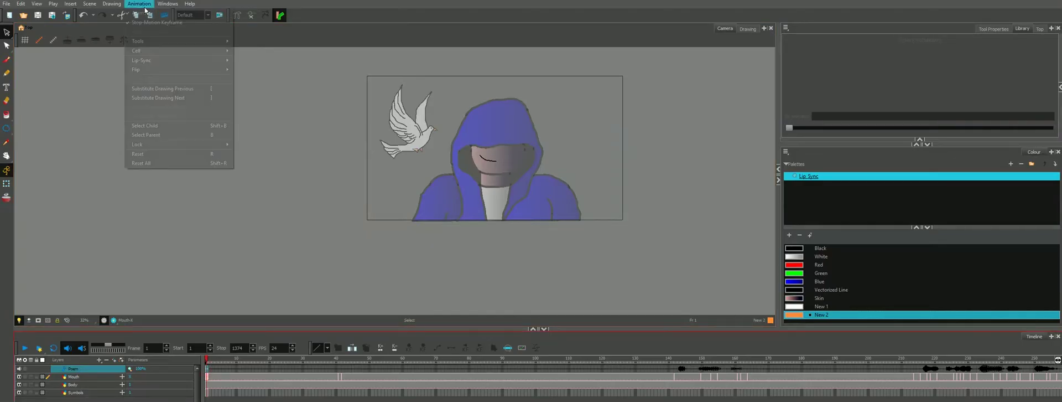
mouse_move(219, 59)
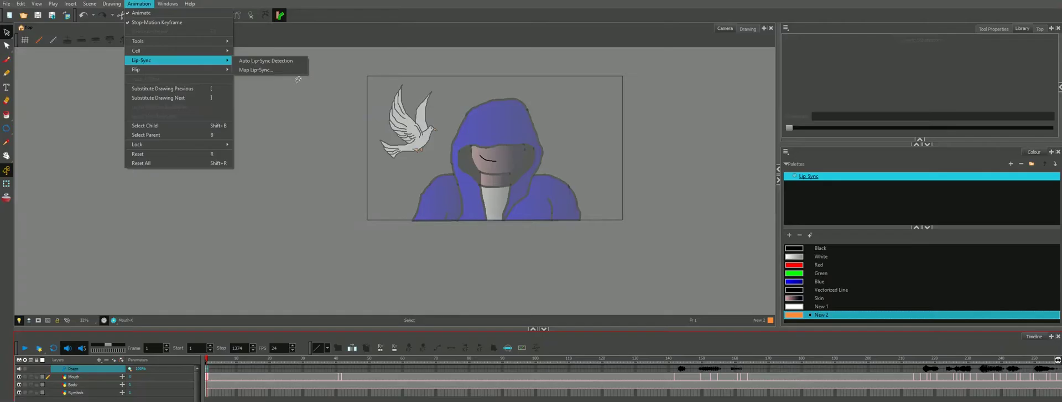
Play the animation from frame 121 to check the mouth movement against the poem audio
left_click(606, 371)
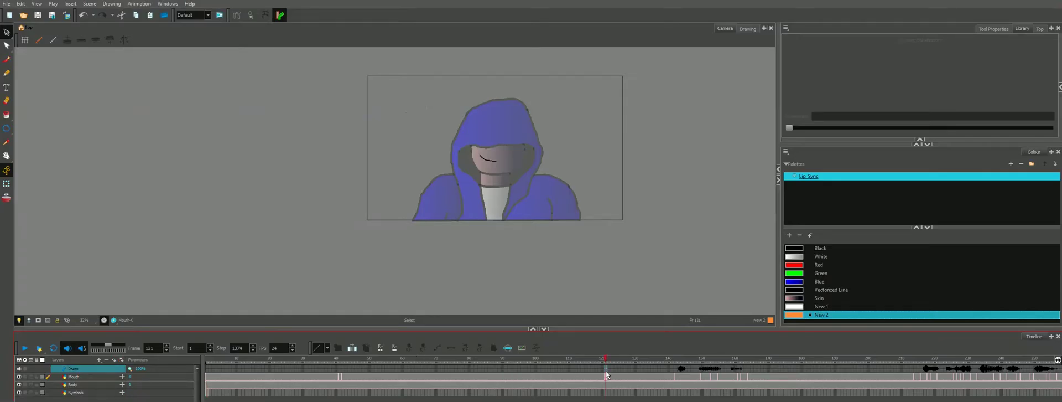
left_click(26, 348)
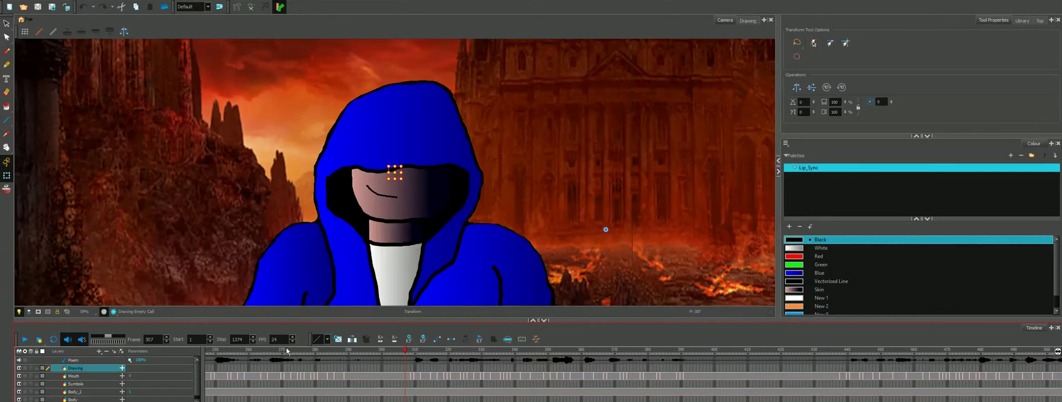
Locate the mouth shape that needs correcting against the poem audio and substitute the Mouth layer's drawing at frame 344 with G
left_click(25, 338)
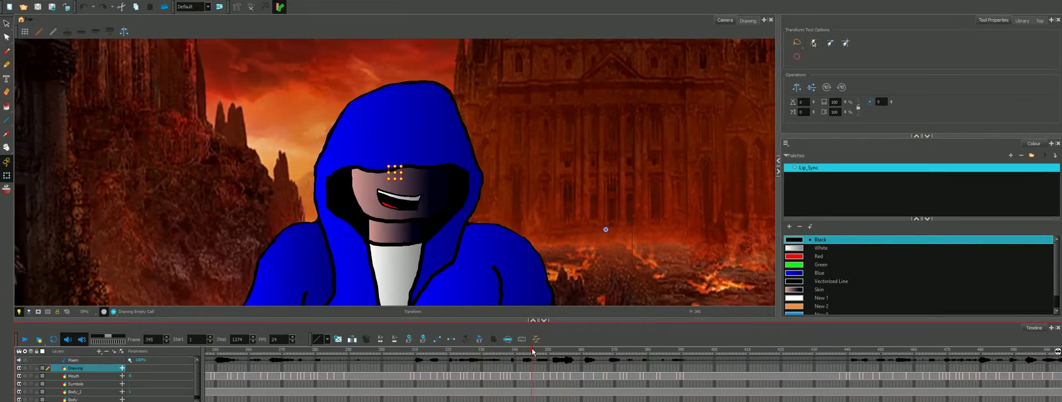
left_click_drag(531, 349, 499, 350)
left_click(26, 340)
left_click(31, 343)
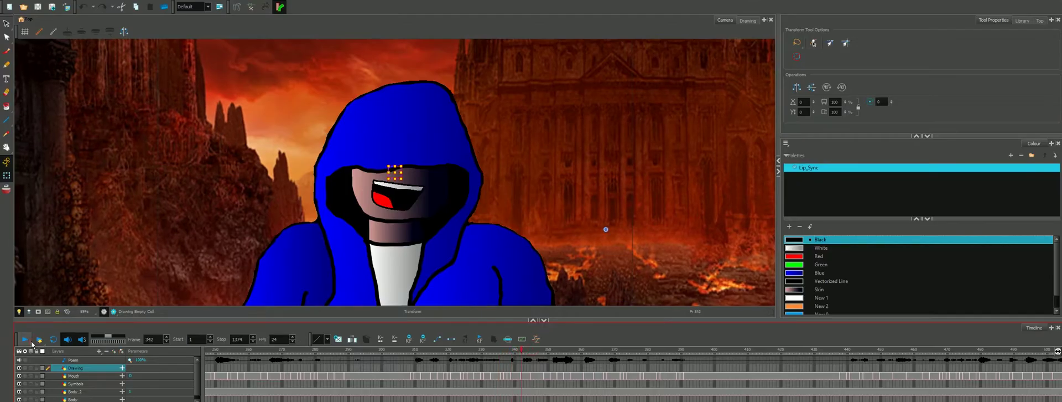
left_click(526, 352)
left_click(528, 376)
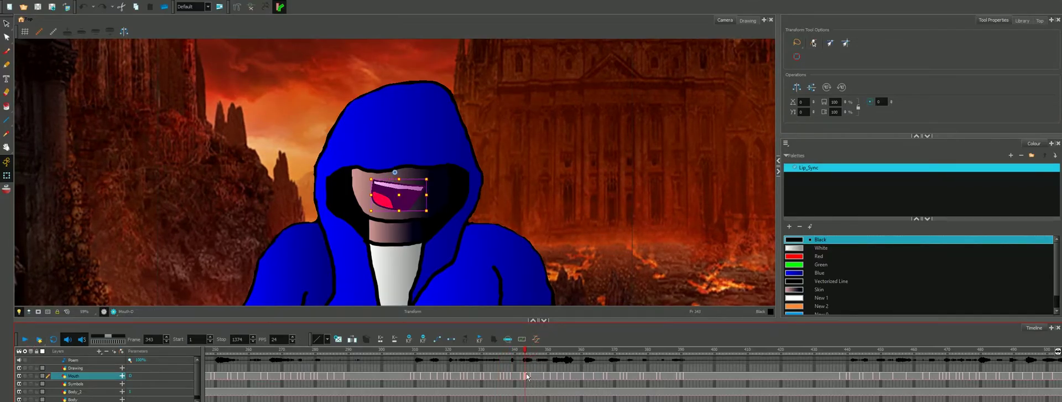
left_click(1022, 20)
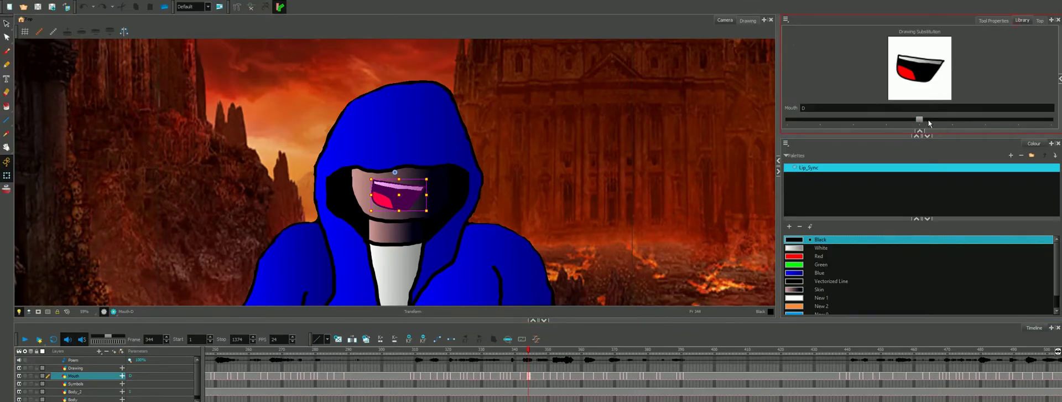
left_click_drag(921, 120, 1019, 119)
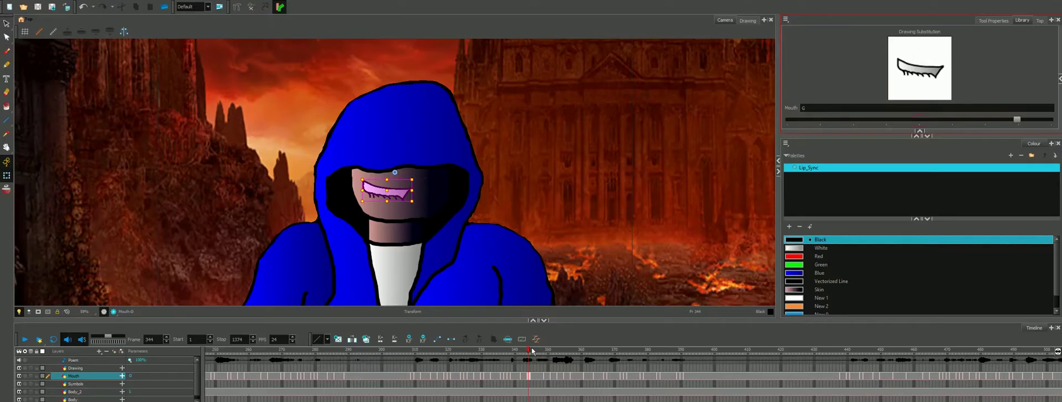
Replay the corrected section from frame 327 and substitute the Mouth layer's drawing at frame 348 with D
left_click_drag(529, 351, 472, 352)
left_click(23, 340)
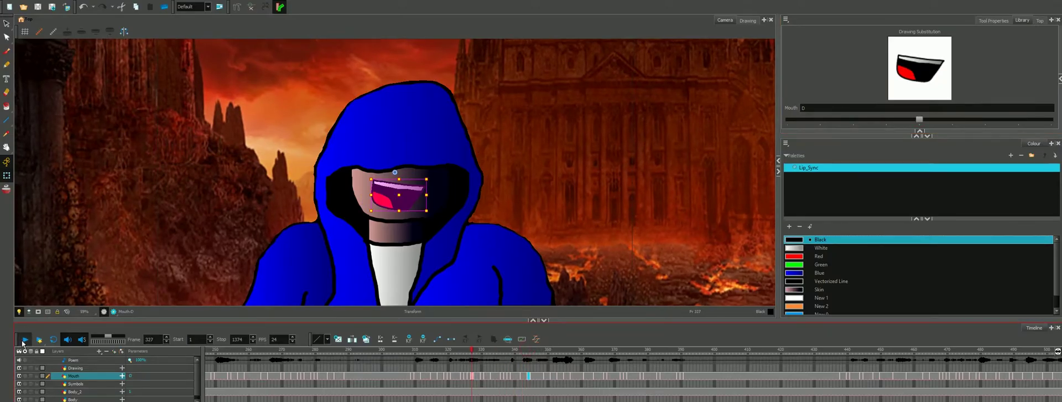
left_click(23, 339)
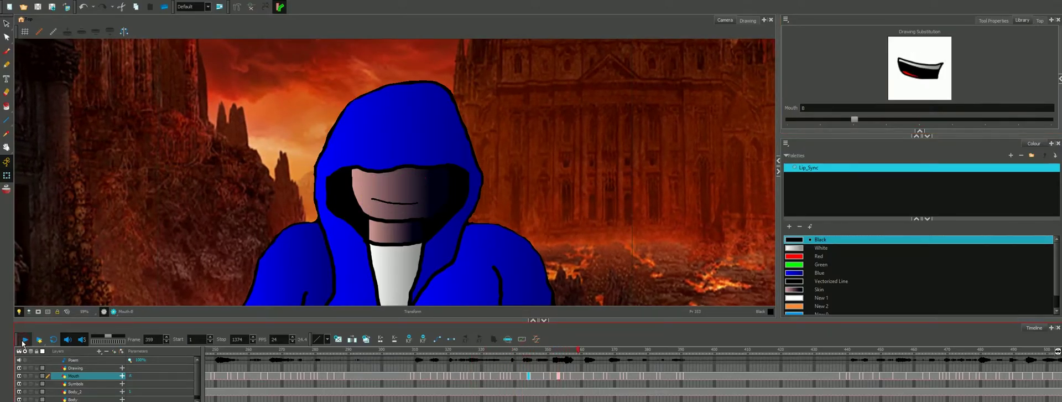
left_click_drag(575, 355, 512, 348)
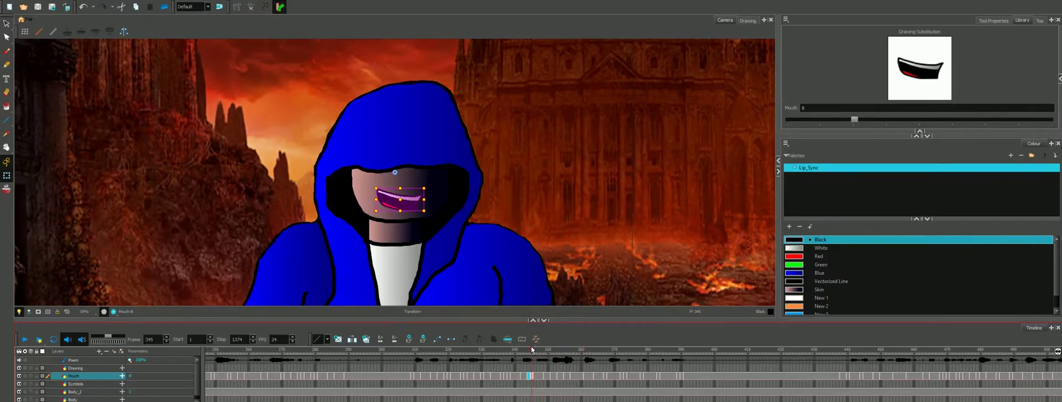
left_click(24, 338)
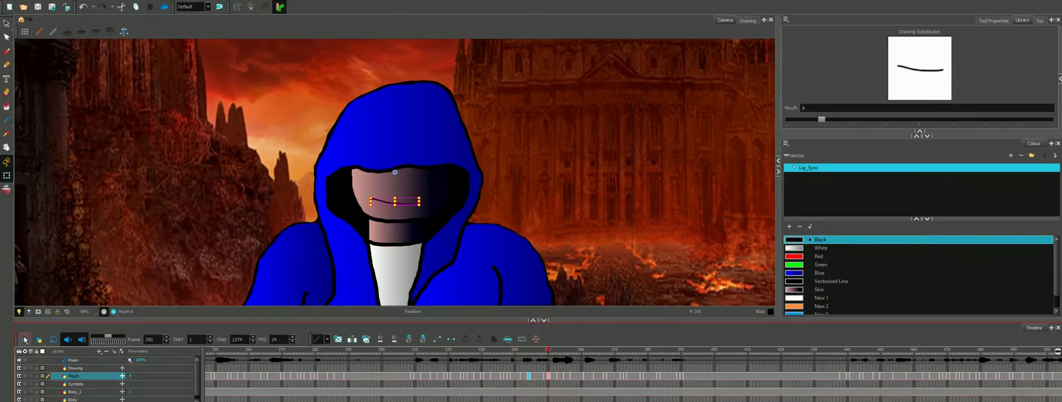
left_click(542, 351)
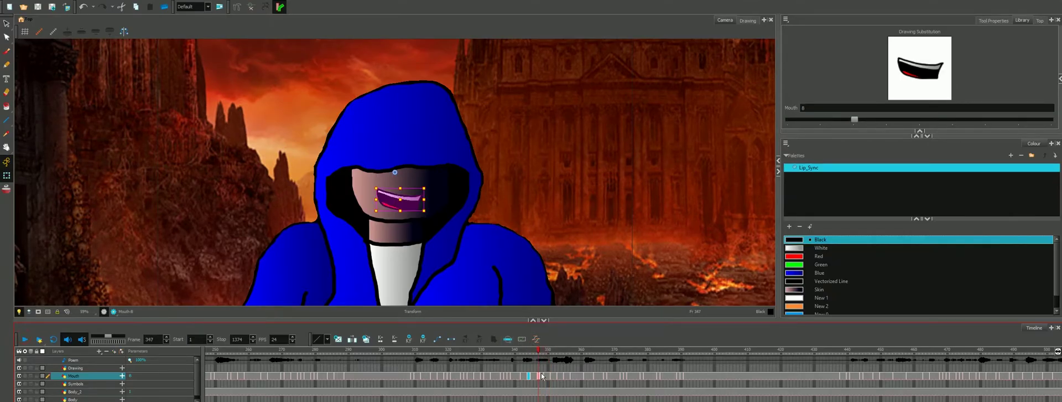
mouse_move(855, 119)
left_mouse_down()
mouse_move(983, 121)
mouse_move(964, 121)
left_mouse_up()
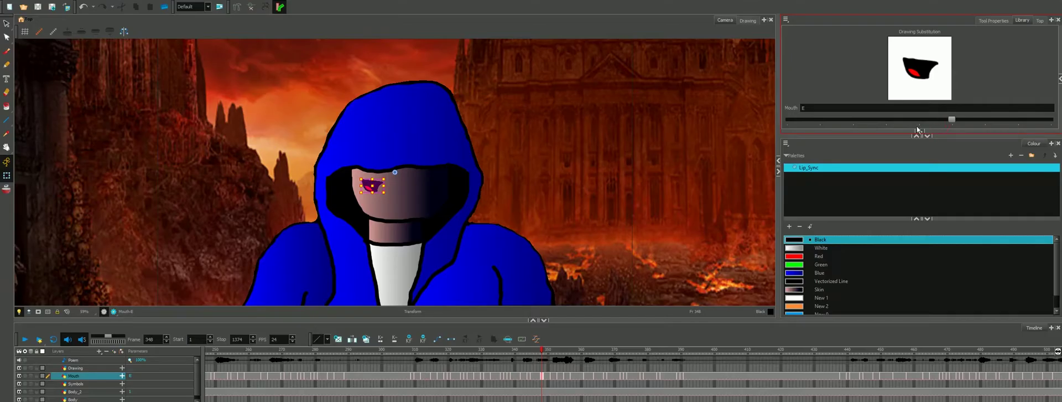
left_click_drag(952, 120, 929, 121)
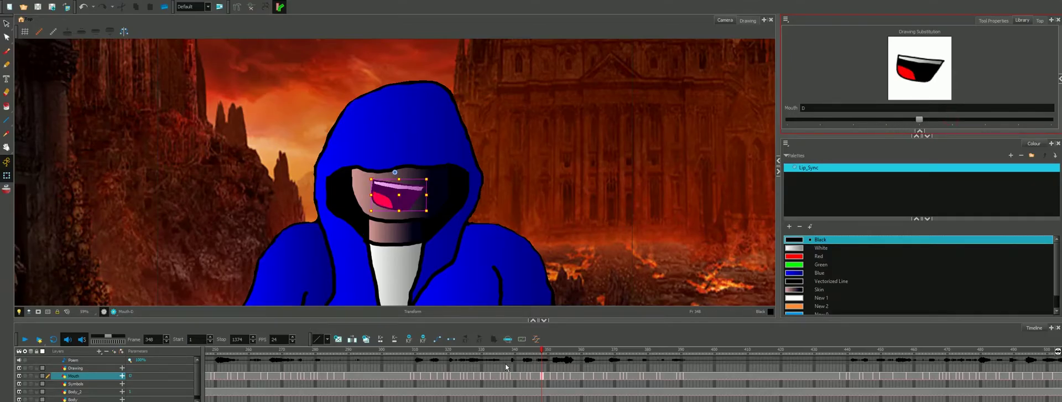
Play the animation from ahead of the two corrected frames through the following lines to check the mouth movement against the audio
left_click_drag(545, 351, 402, 351)
left_click(24, 340)
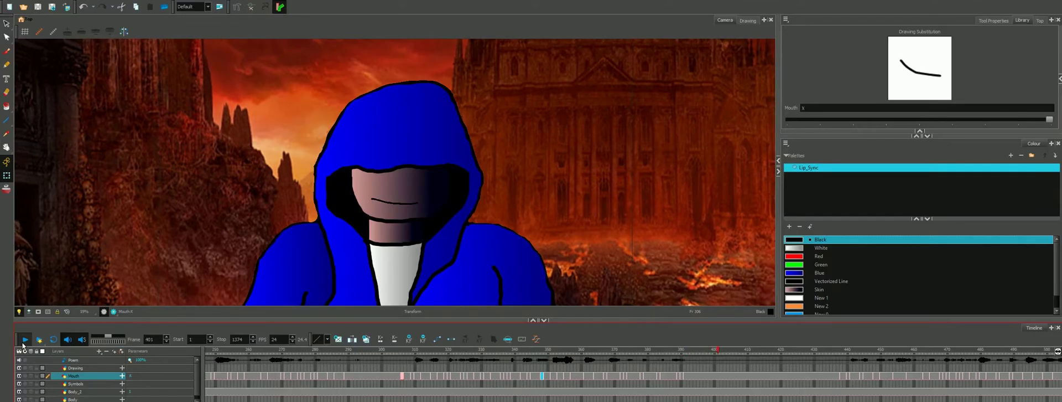
left_click(23, 341)
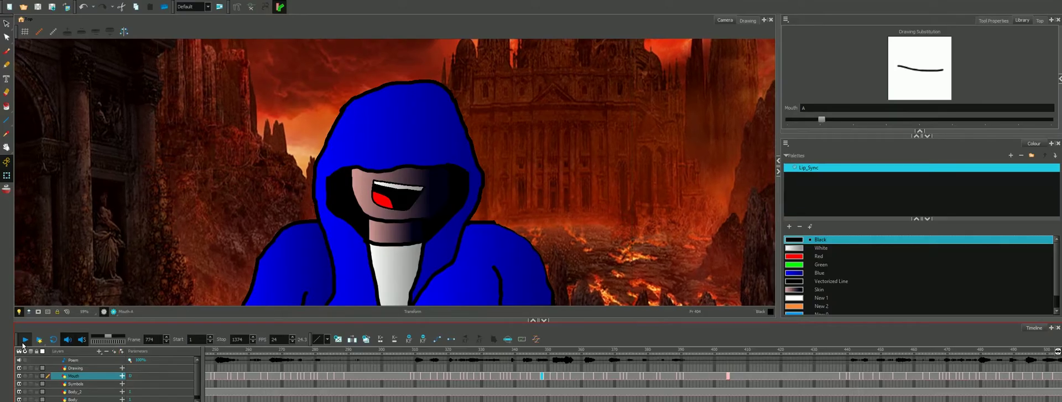
left_click(24, 342)
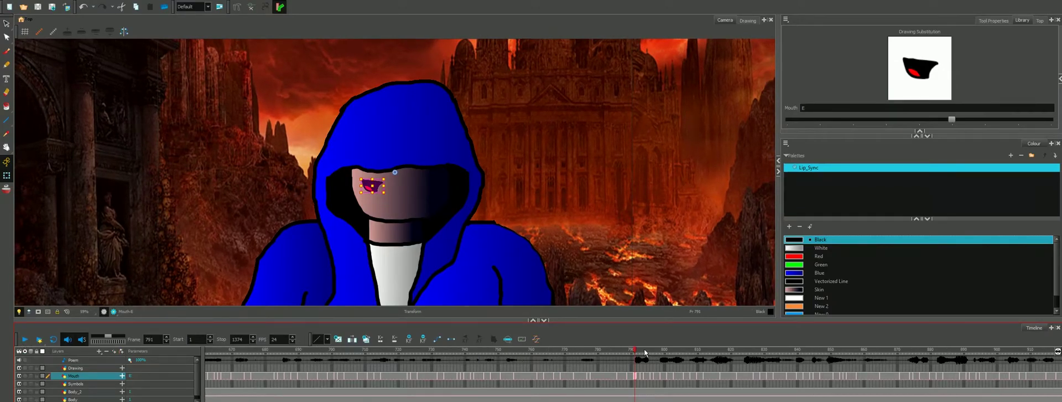
Replay the passage leading up to frame 751 and substitute the Mouth layer's drawing at that frame with G
left_click_drag(634, 351, 368, 351)
left_click(24, 339)
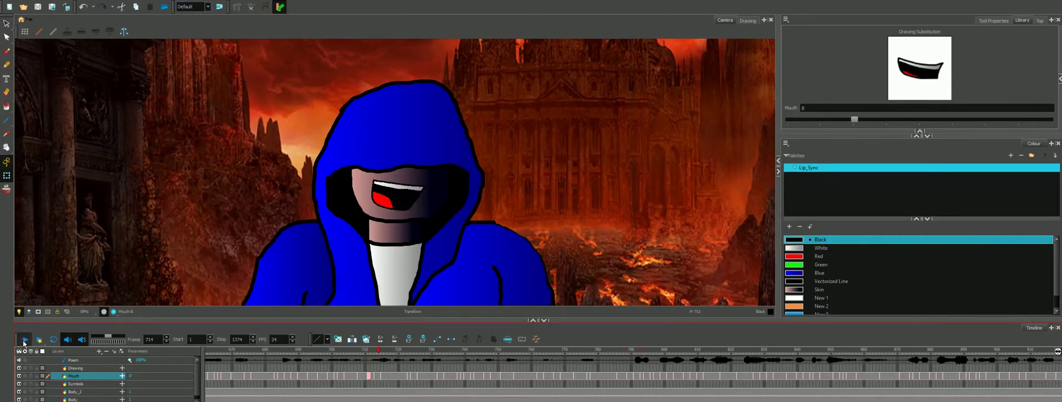
left_click(24, 343)
left_click(24, 342)
left_click(23, 342)
left_click(23, 343)
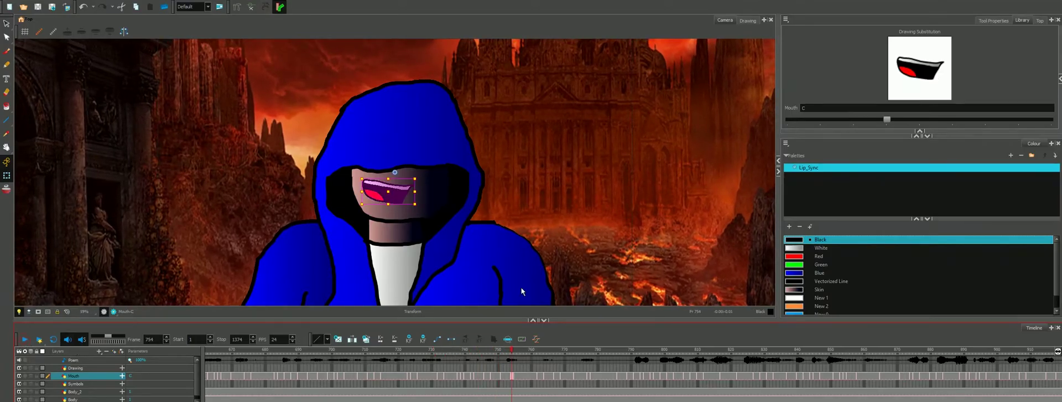
left_click_drag(508, 350, 501, 353)
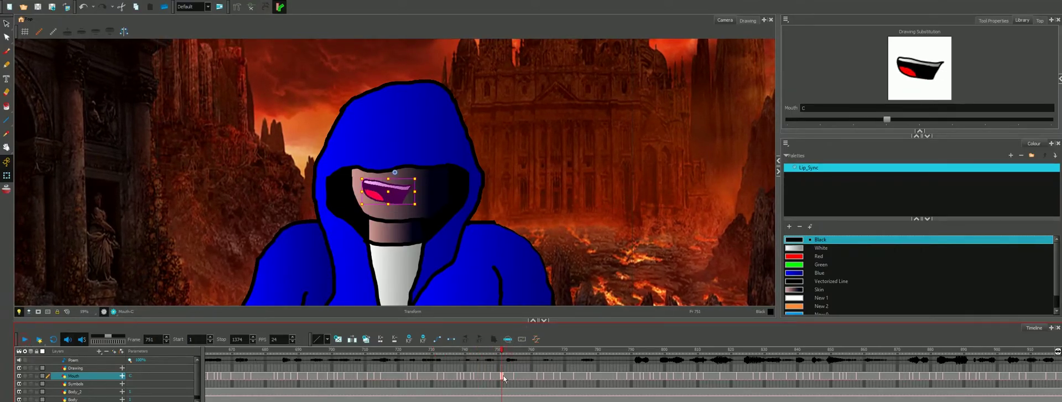
left_click_drag(887, 119, 1017, 119)
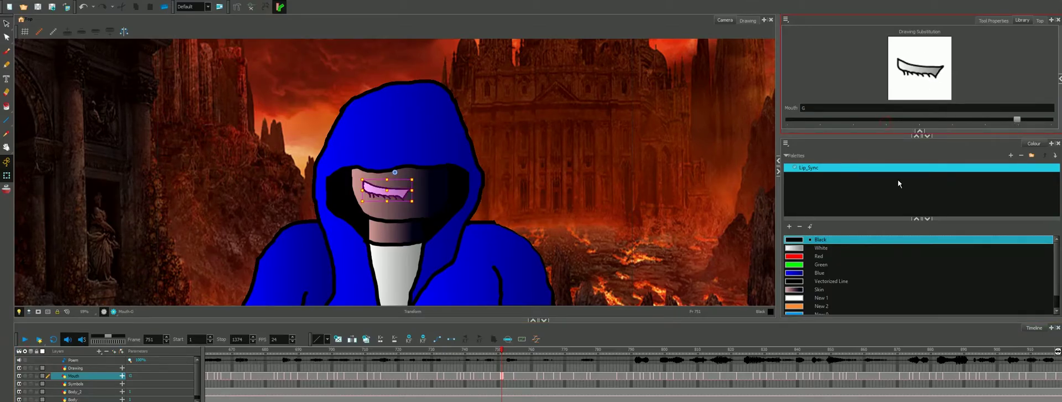
Replay the passage between about frames 715 and 800 several times to check the mouth shapes around frame 751 against the audio
left_click_drag(503, 352, 363, 357)
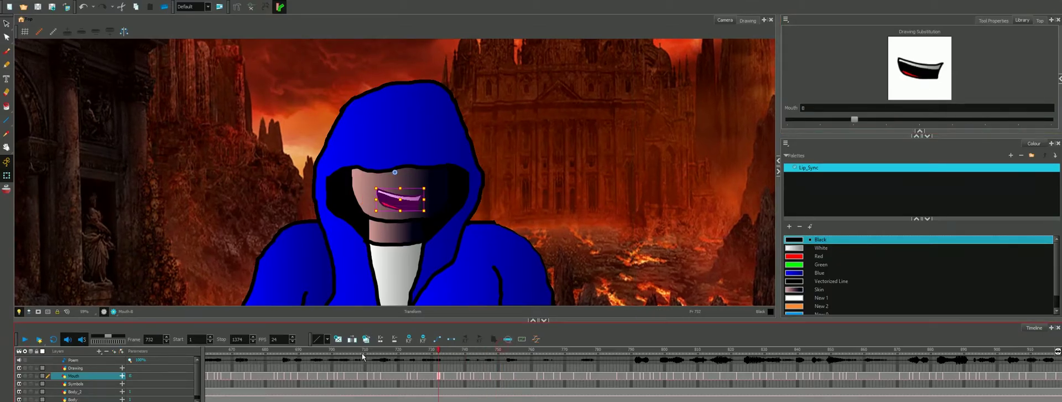
left_click(25, 339)
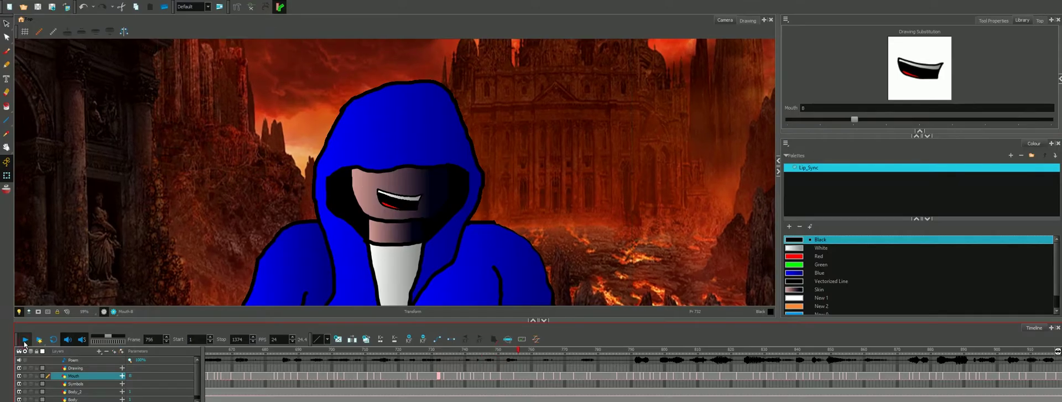
left_click(25, 341)
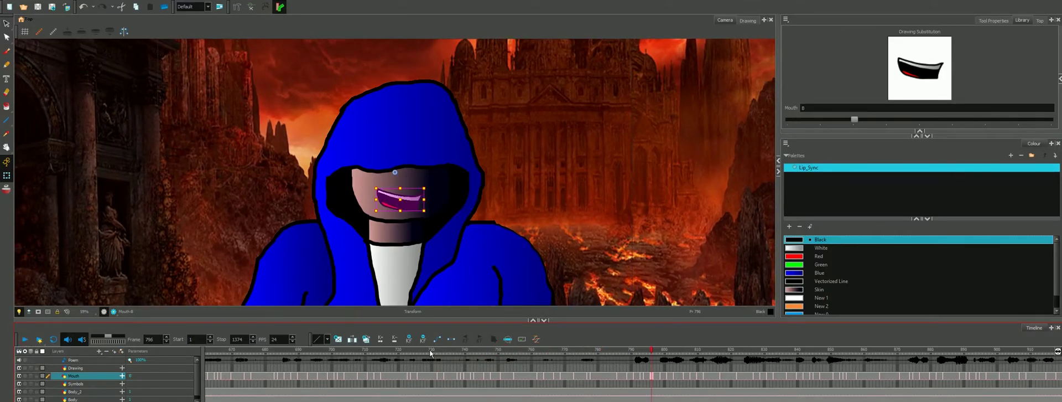
left_click_drag(652, 353, 489, 355)
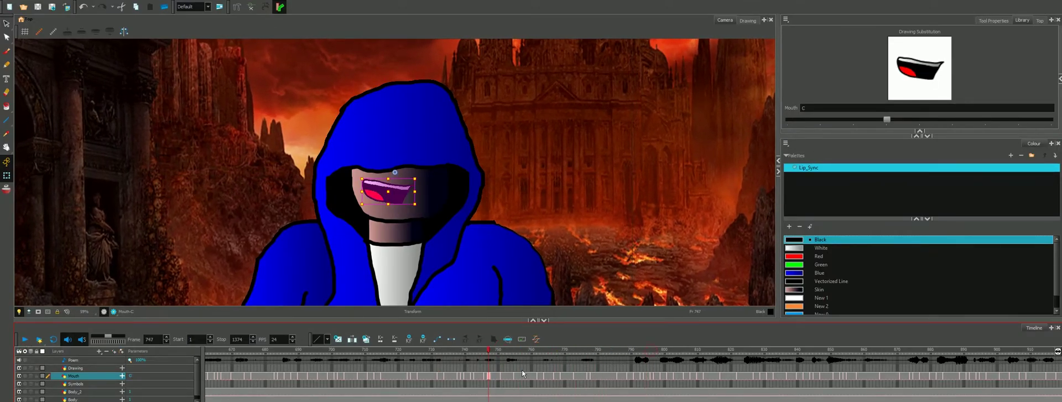
left_click(25, 343)
left_click(24, 339)
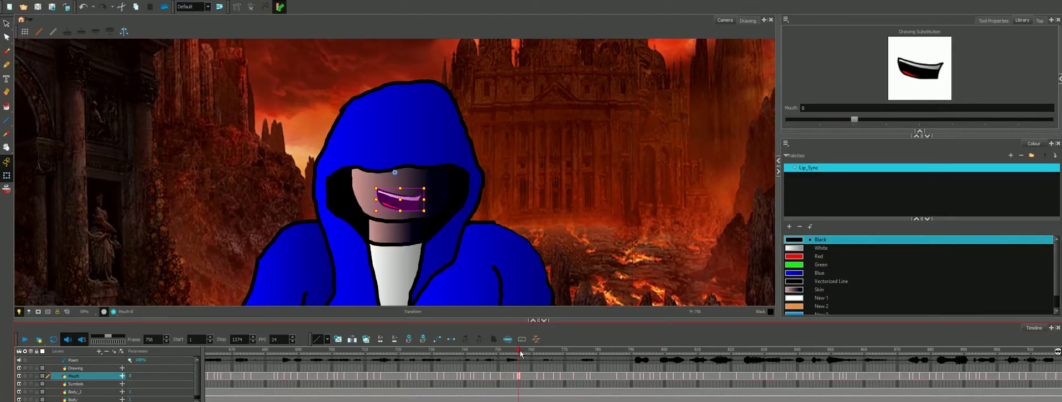
left_click_drag(514, 354, 381, 352)
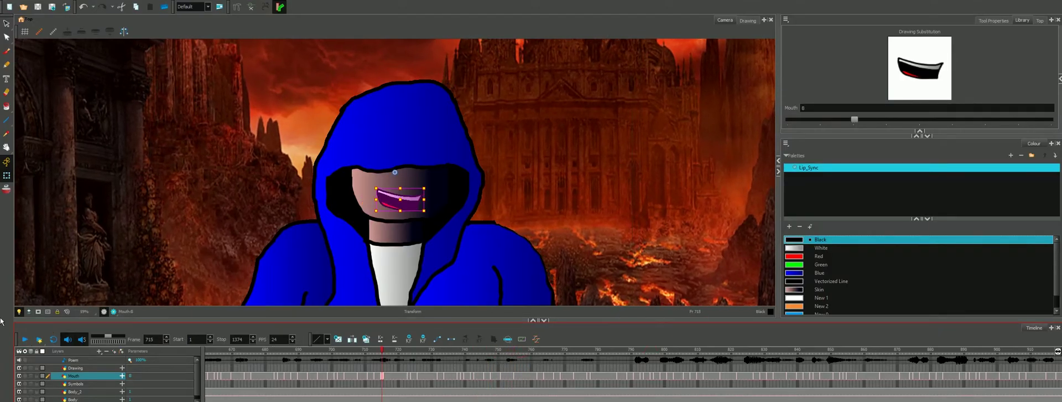
left_click(25, 340)
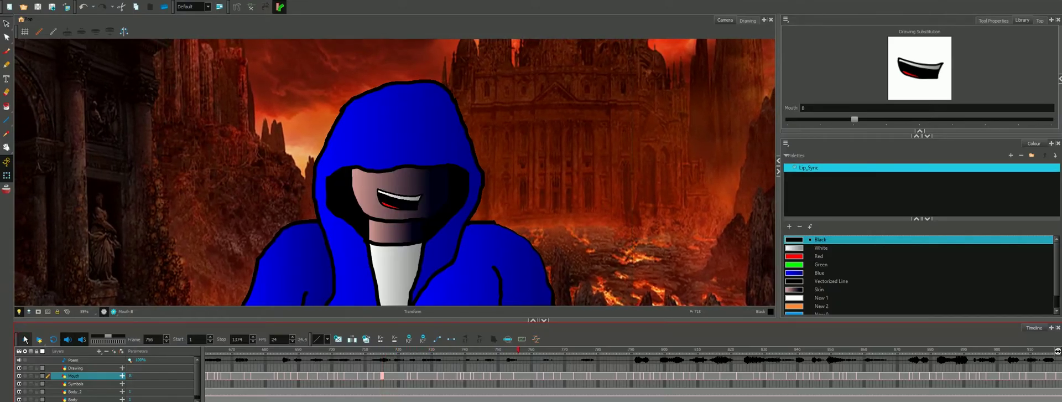
left_click(25, 339)
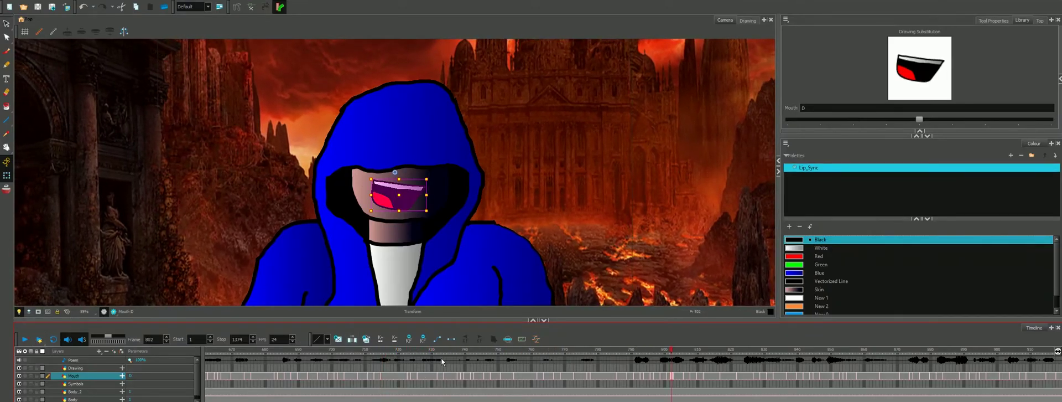
left_click_drag(673, 350, 423, 350)
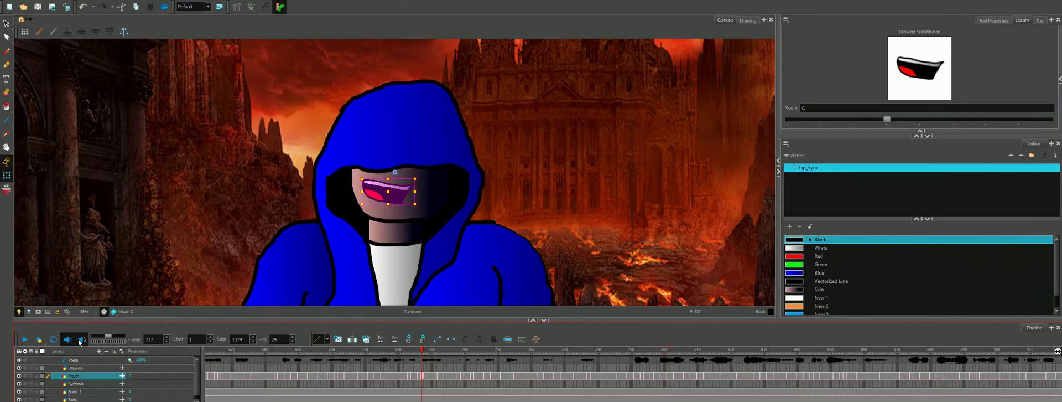
left_click(25, 343)
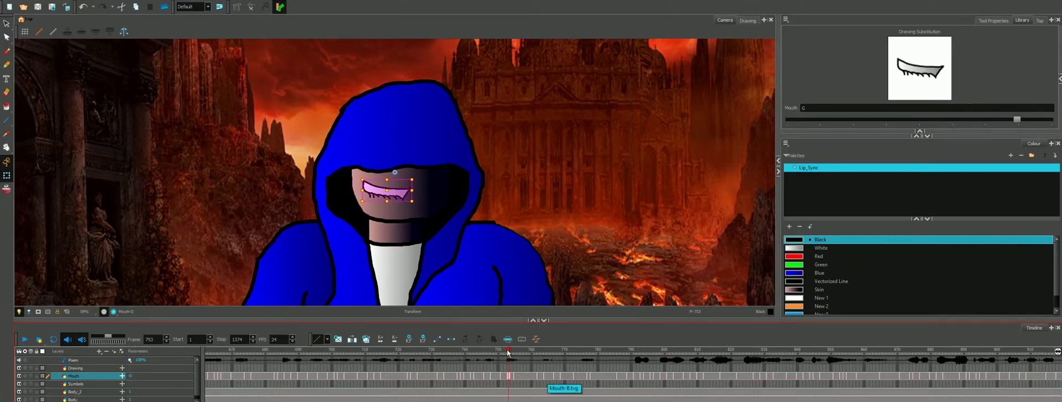
left_click_drag(509, 352, 494, 356)
left_click(25, 345)
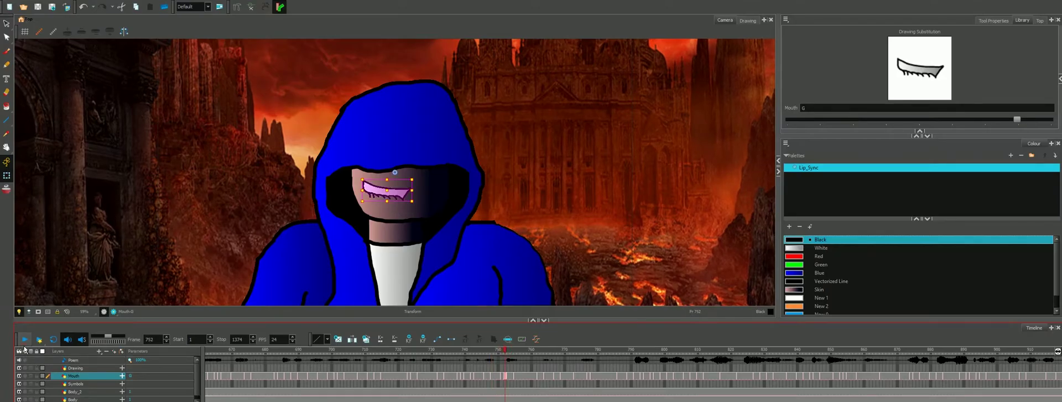
Substitute the Mouth layer's drawing at frame 753 with C
right_click(509, 378)
key("Escape")
left_click(1017, 120)
mouse_move(1019, 120)
left_mouse_down()
mouse_move(868, 122)
mouse_move(886, 120)
left_mouse_up()
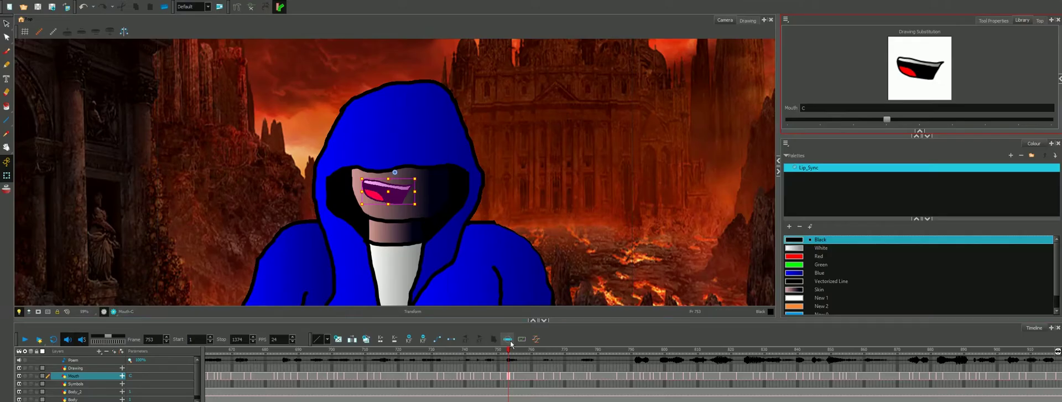
Play the animation onward from frame 701 to check the remaining mouth movement against the poem audio
left_click(332, 350)
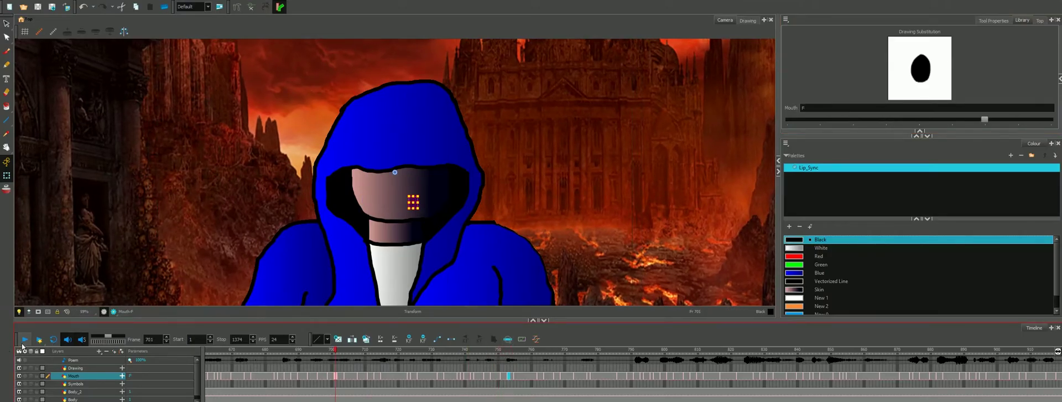
left_click(24, 340)
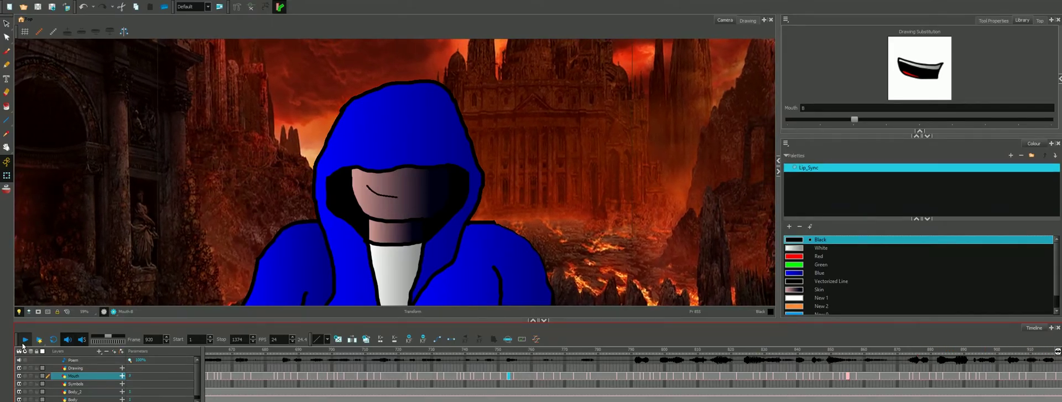
left_click(23, 344)
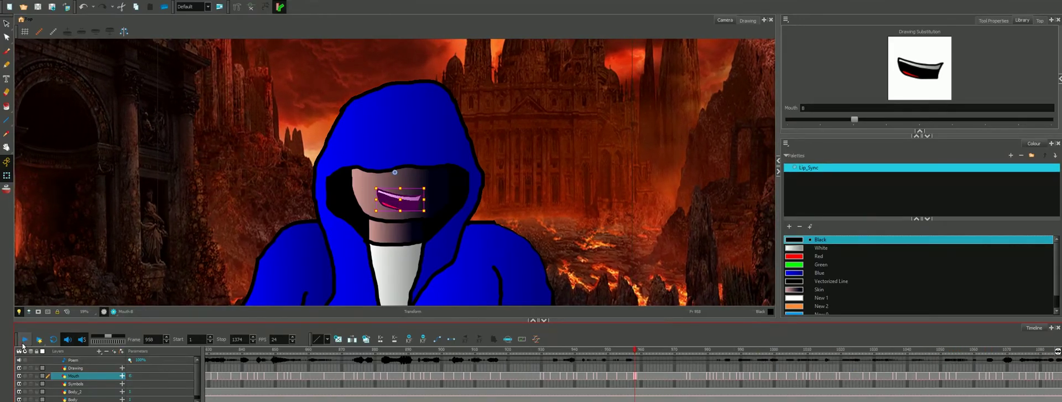
left_click(23, 345)
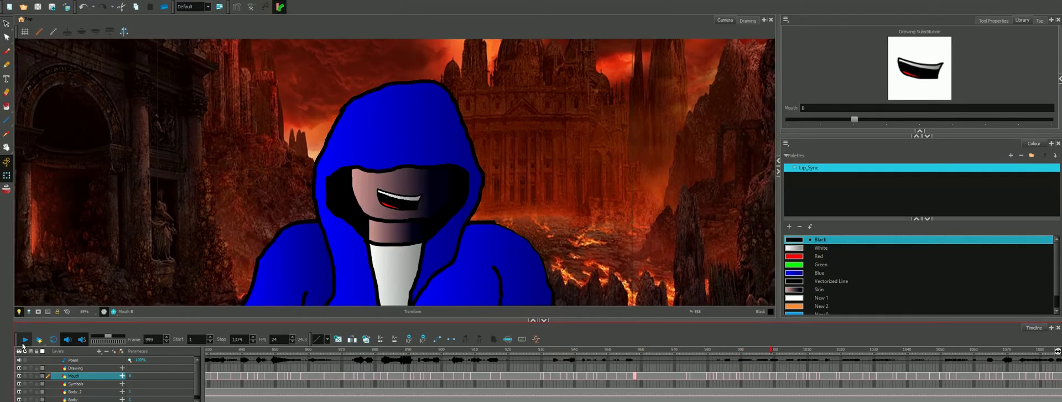
Replay the passage between about frames 986 and 1023 several times to check the mouth shapes against the poem audio
left_click(22, 344)
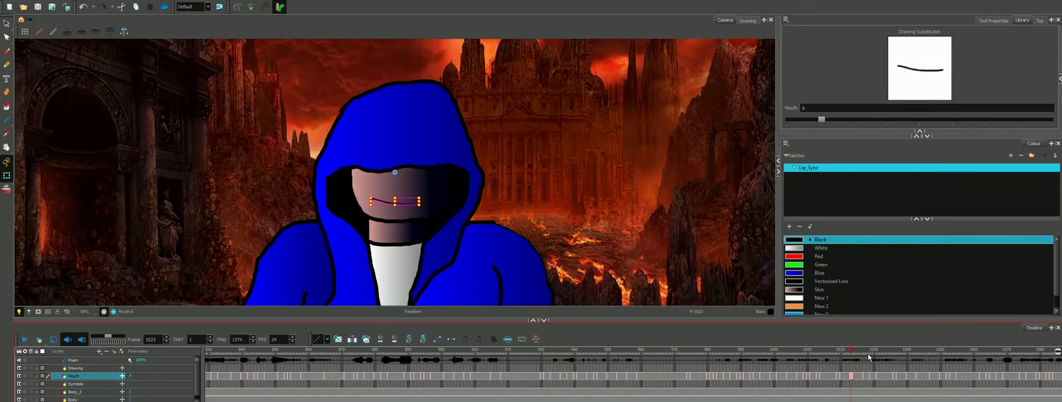
left_click(727, 351)
left_click(26, 339)
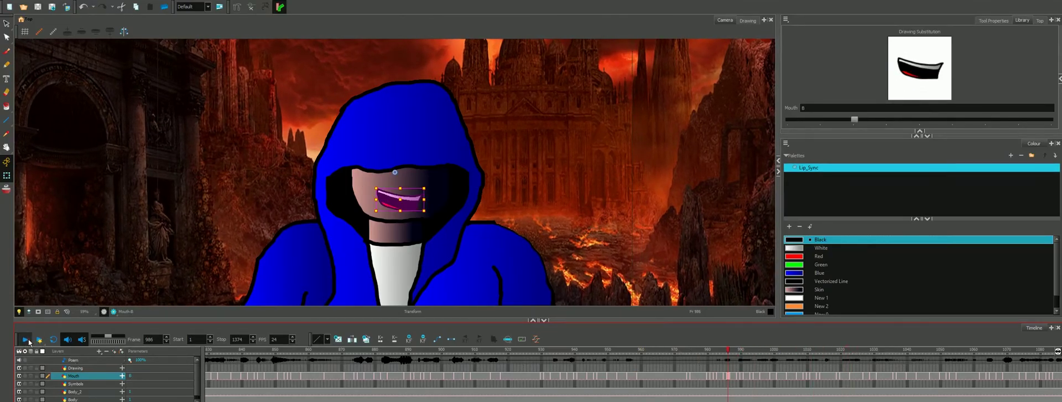
left_click(28, 341)
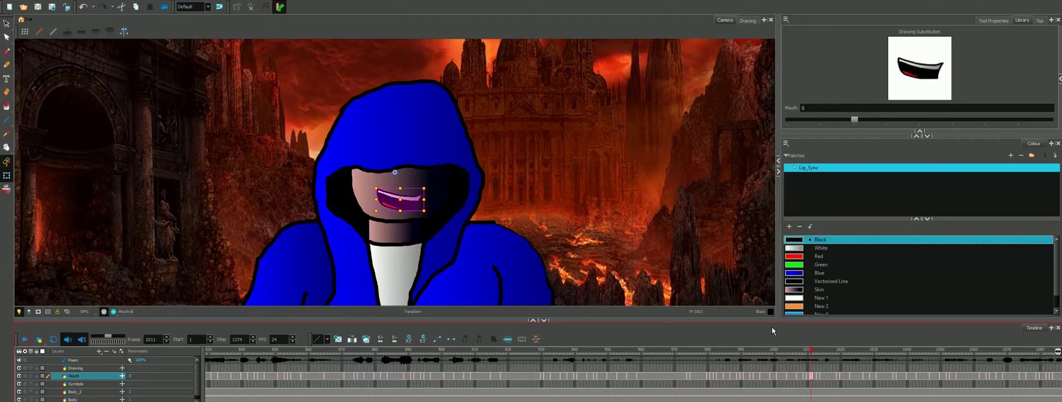
left_click(758, 353)
left_click(25, 339)
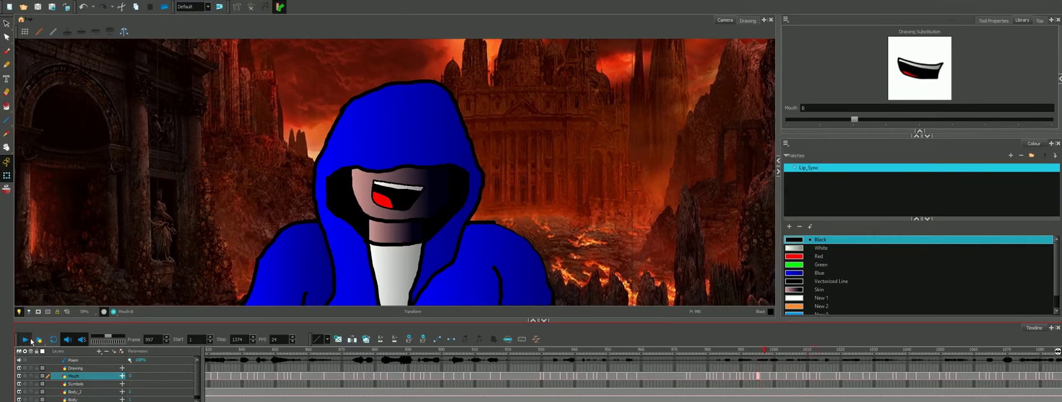
left_click(30, 341)
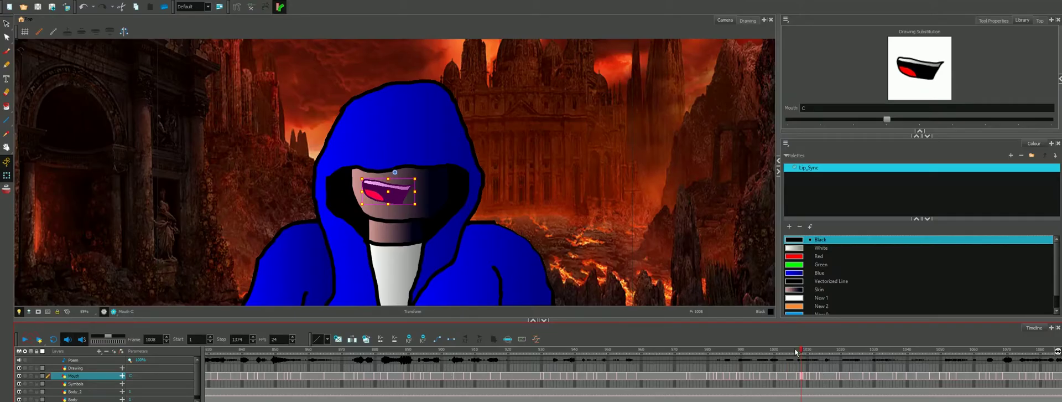
Substitute the Mouth layer's drawing at frame 1007 with G and play onward to check it
left_click_drag(887, 120, 1033, 121)
left_click(29, 341)
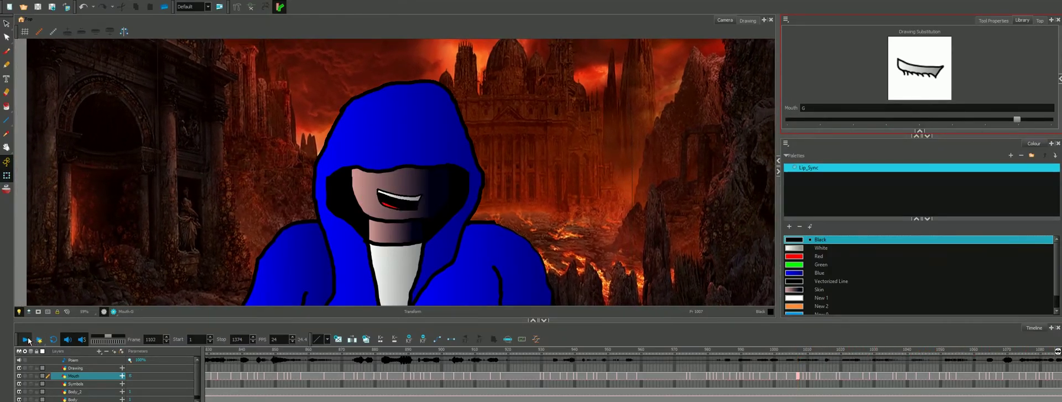
left_click(28, 340)
Play and replay the passage leading up to about frame 1149 to check the mouth movement against the audio
left_click(388, 375)
left_click(27, 341)
left_click(27, 342)
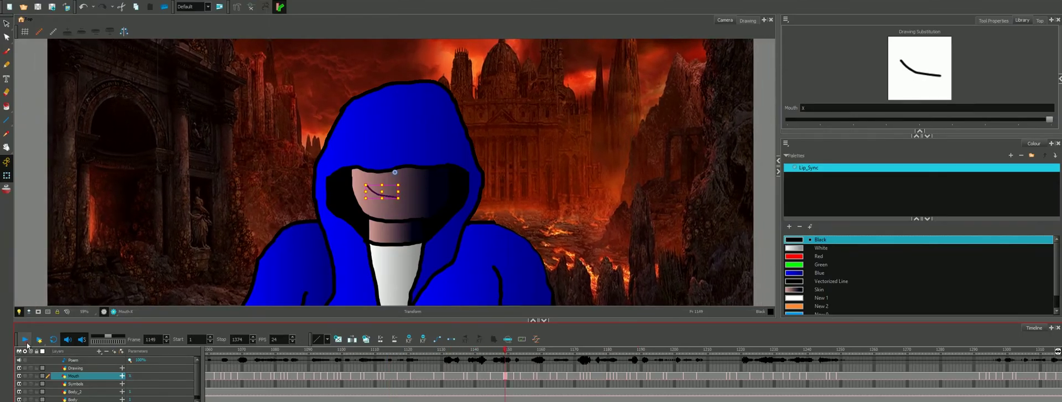
left_click(27, 344)
left_click(27, 344)
left_click_drag(528, 351, 419, 351)
left_click(25, 342)
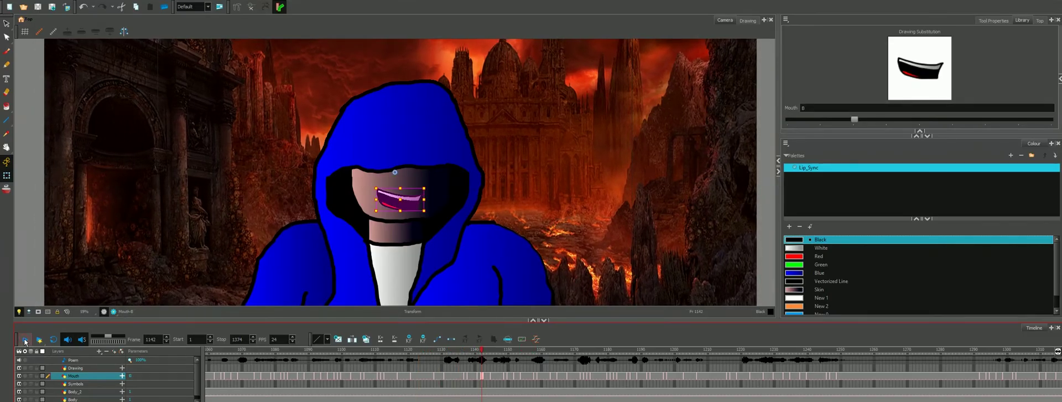
left_click(24, 342)
Substitute the Mouth layer's drawing at frame 1143 with G and replay the passage from frame 1140
left_click(479, 349)
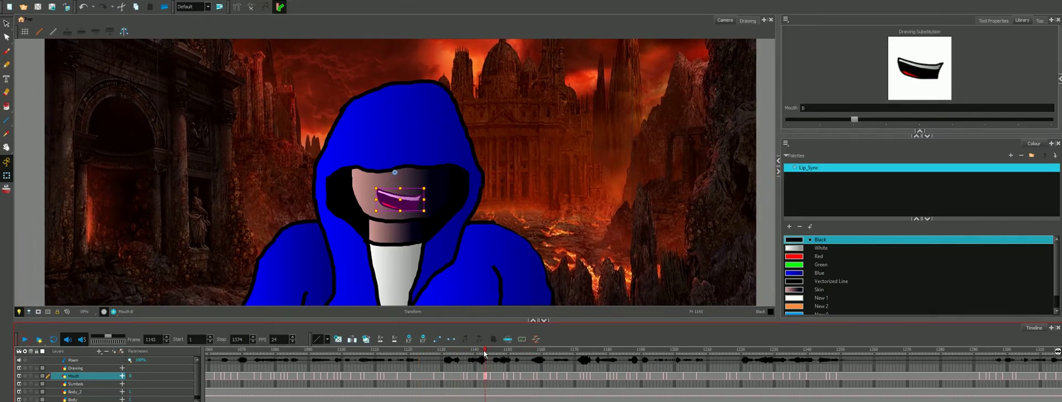
left_click(27, 340)
left_click_drag(854, 119, 1016, 119)
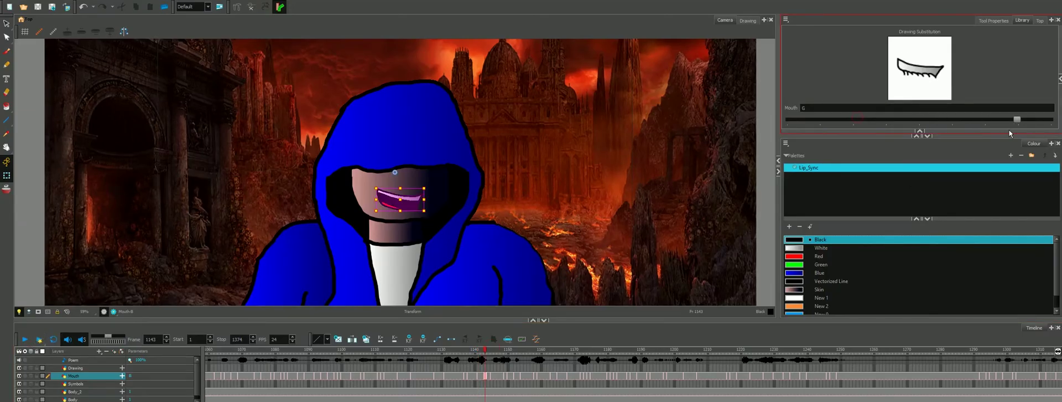
left_click(26, 340)
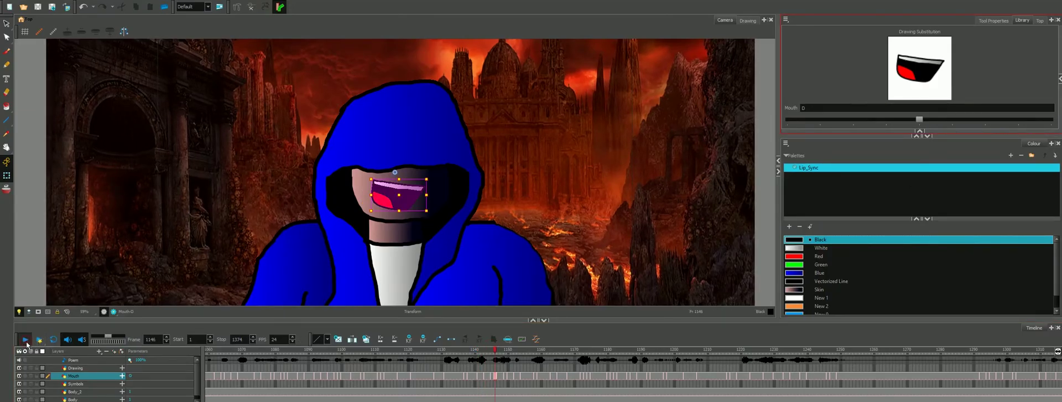
left_click(475, 350)
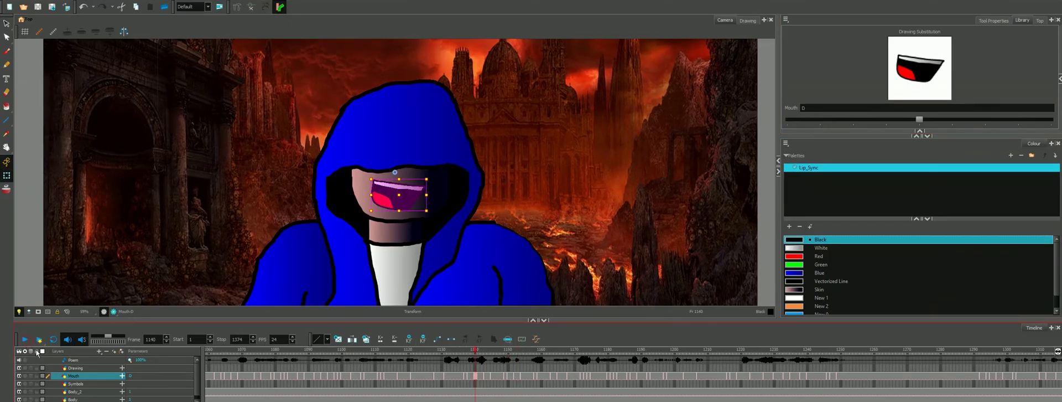
left_click(22, 340)
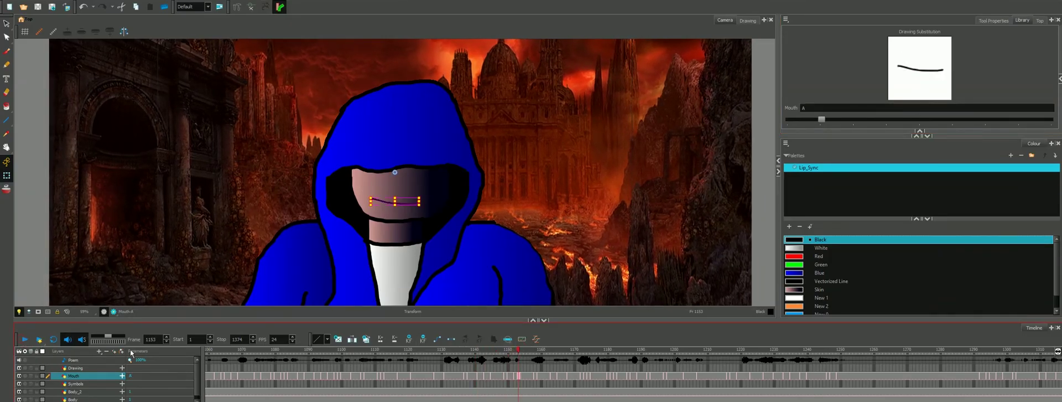
Substitute the Mouth layer's drawing at frame 1151 with G and play the animation through to its last frame
left_click(511, 357)
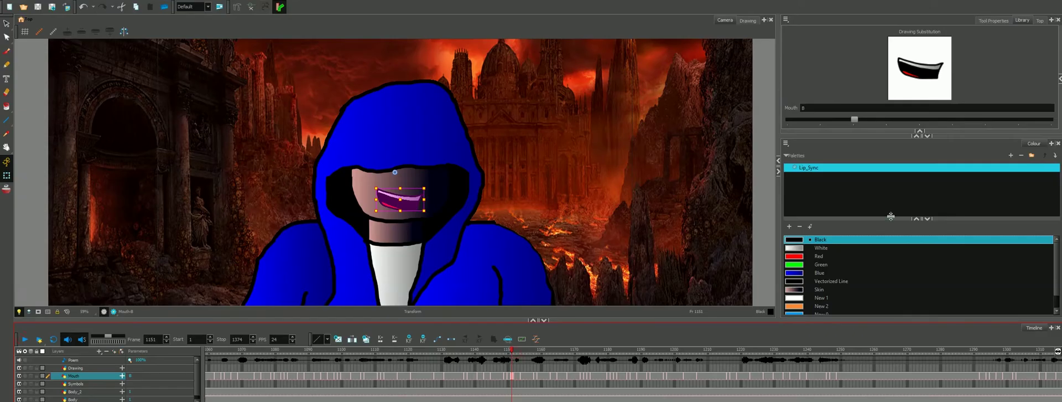
left_click(859, 118)
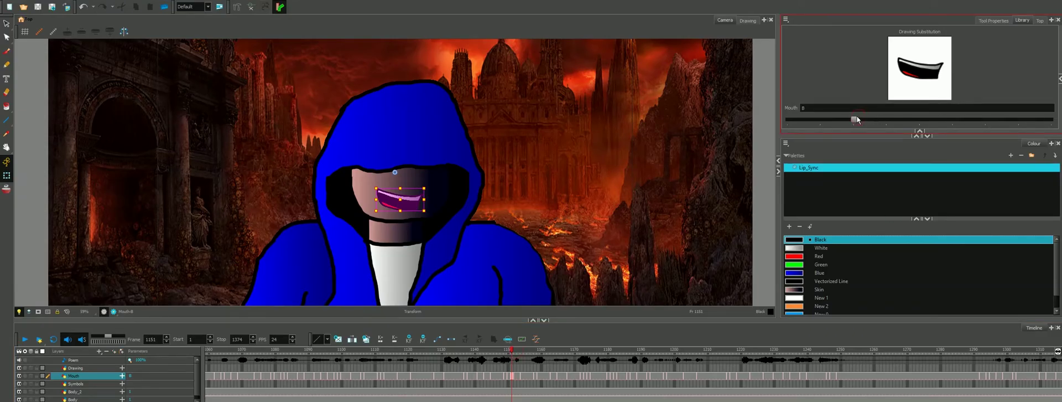
left_click_drag(858, 119, 1017, 120)
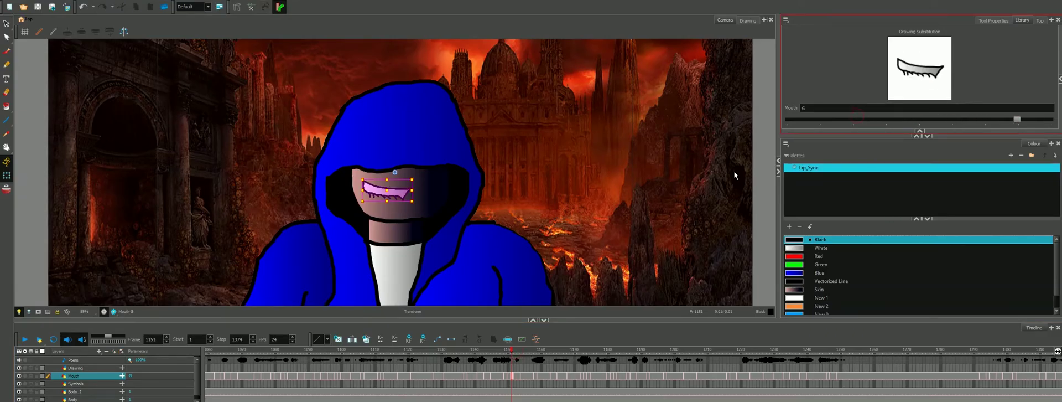
left_click(24, 339)
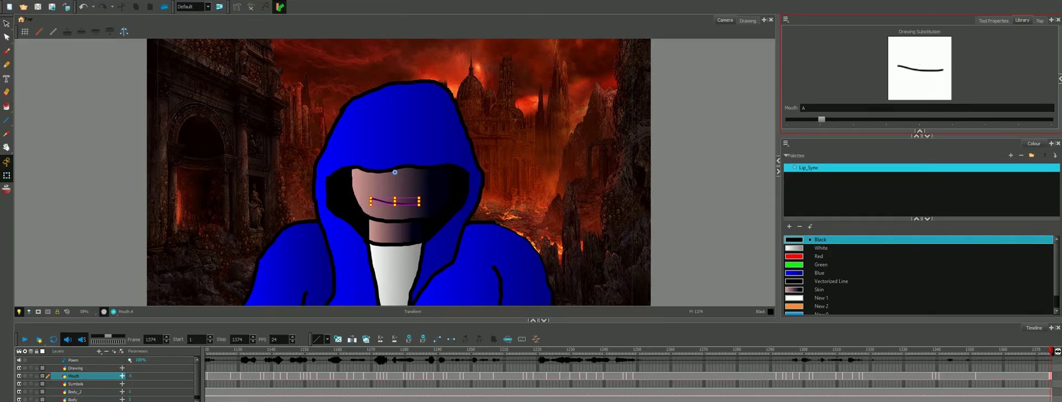
left_click(964, 401)
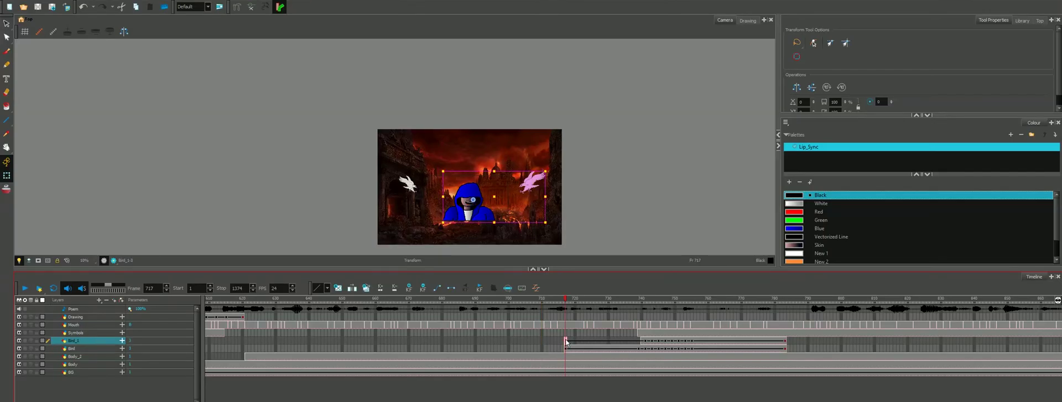
right_click(565, 338)
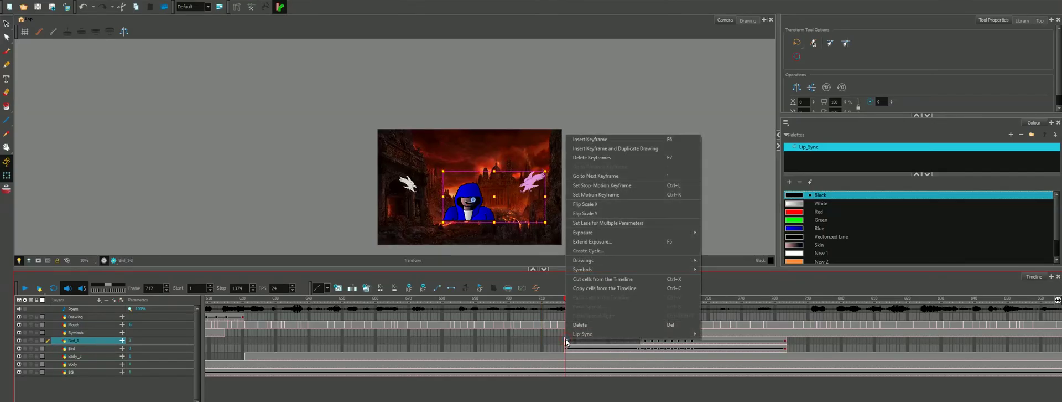
key("Escape")
left_click(640, 341)
right_click(641, 342)
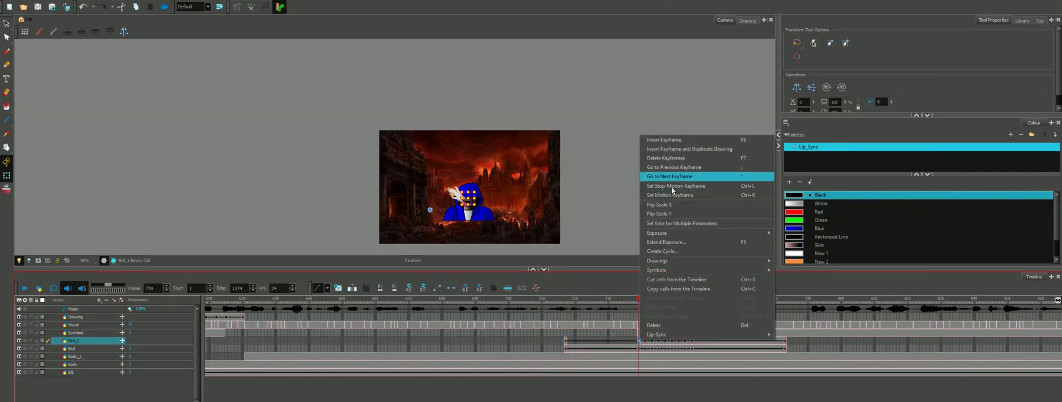
key("Escape")
Extend the exposure of the Bird_1 layer's drawing from frame 717 up to the layer's next keyframe
left_click(565, 341)
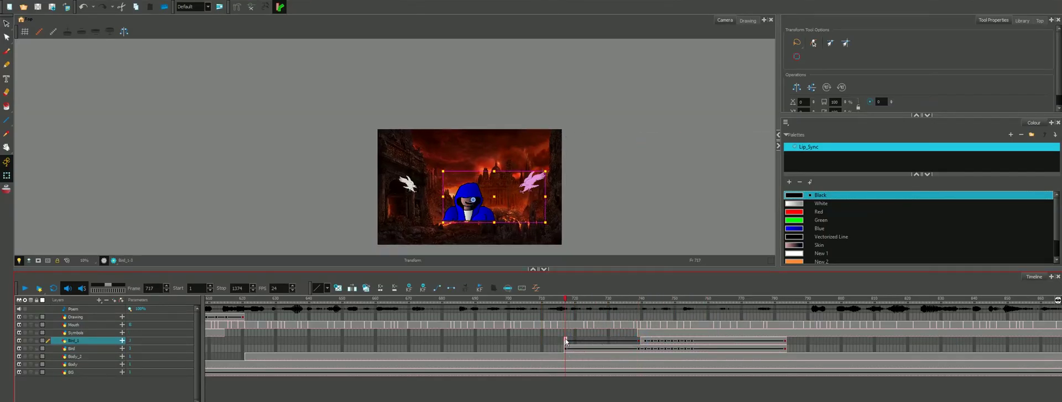
right_click(566, 341)
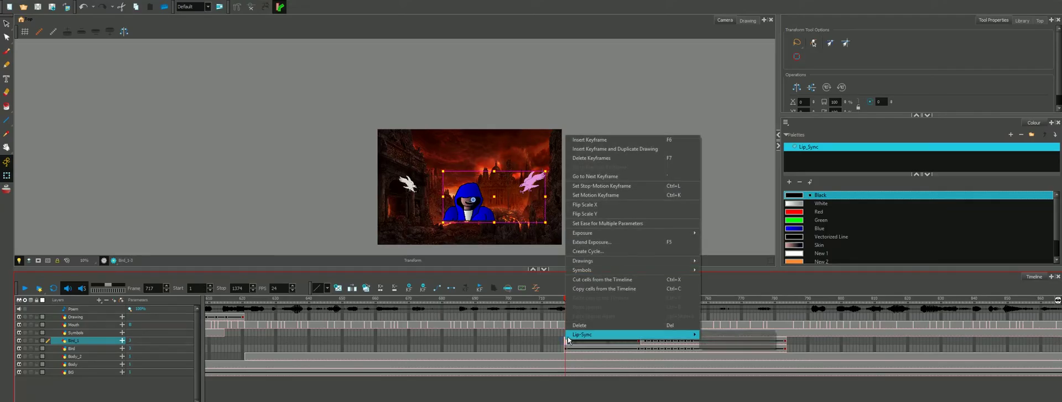
left_click(610, 241)
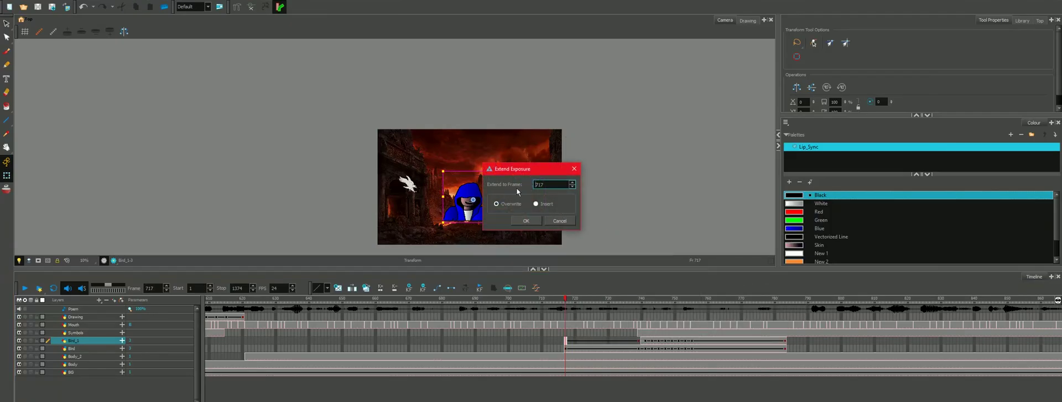
left_click_drag(552, 184, 529, 186)
type("7")
key("Return")
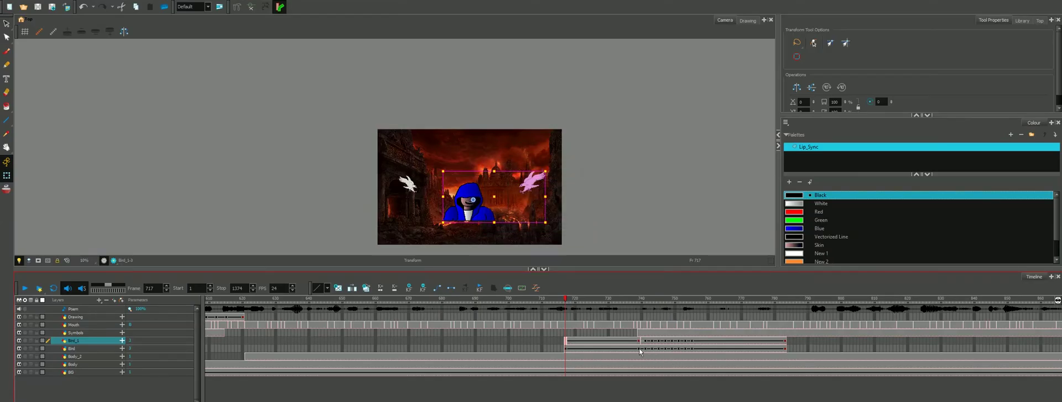
Inspect the Bird_1 drawing between its two keyframes and play from frame 717 to check the bird's flight
left_click(636, 341)
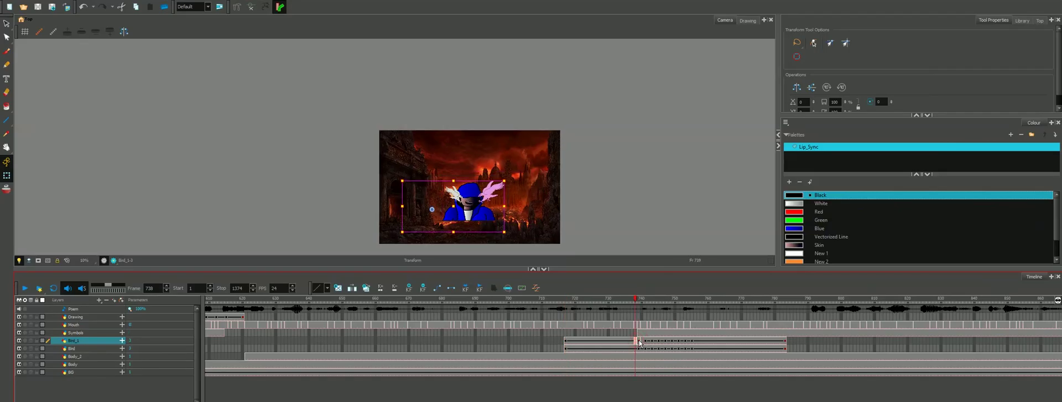
left_click(640, 341)
left_click(566, 340)
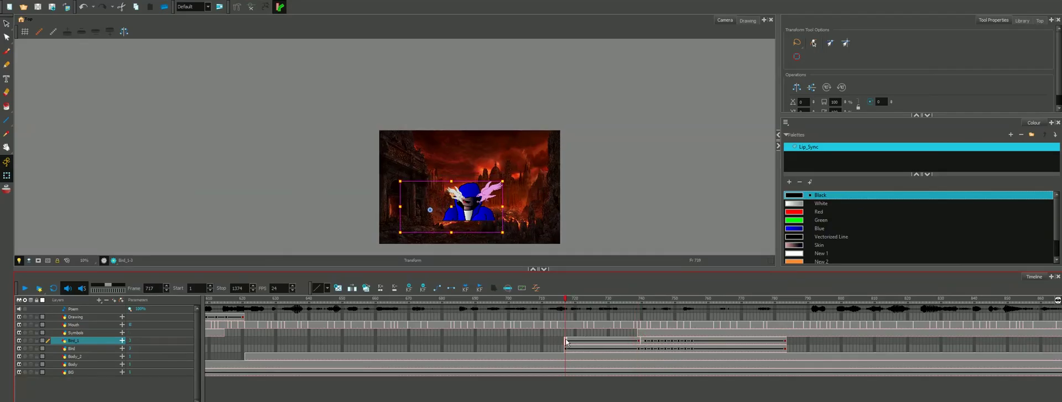
left_click(639, 341)
mouse_move(639, 299)
left_mouse_down()
mouse_move(574, 306)
mouse_move(637, 309)
left_mouse_up()
left_click_drag(639, 299, 565, 300)
left_click(24, 290)
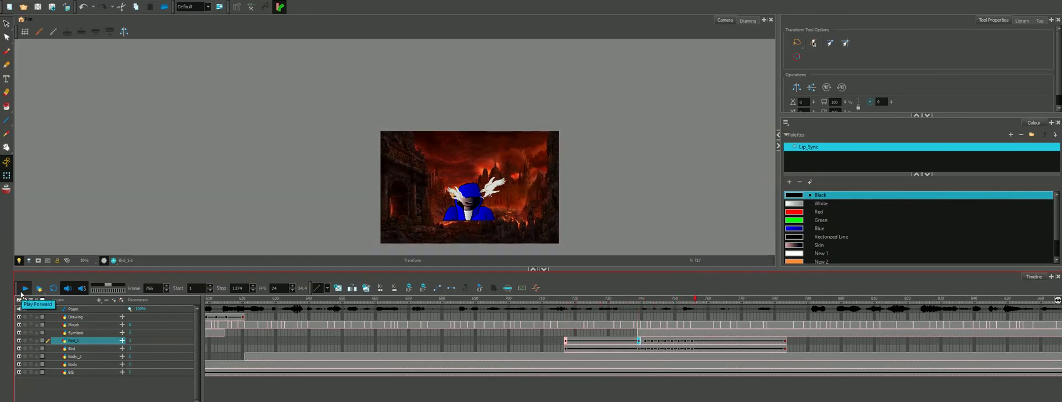
left_click(21, 294)
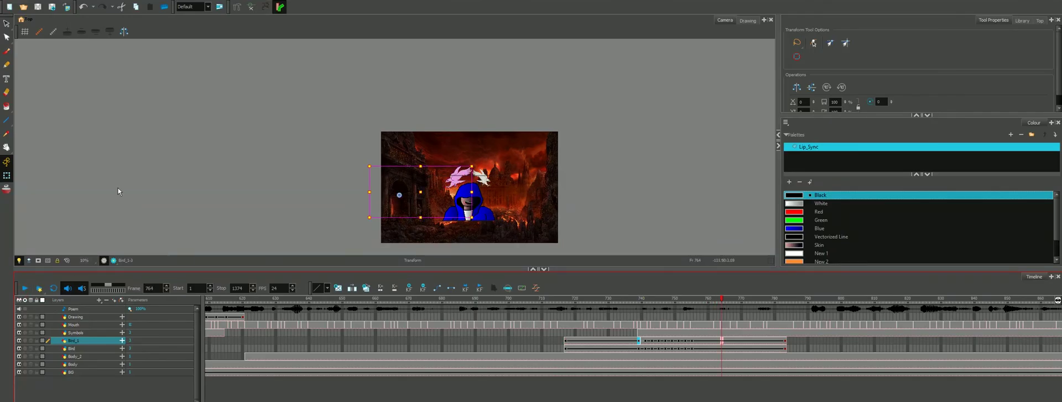